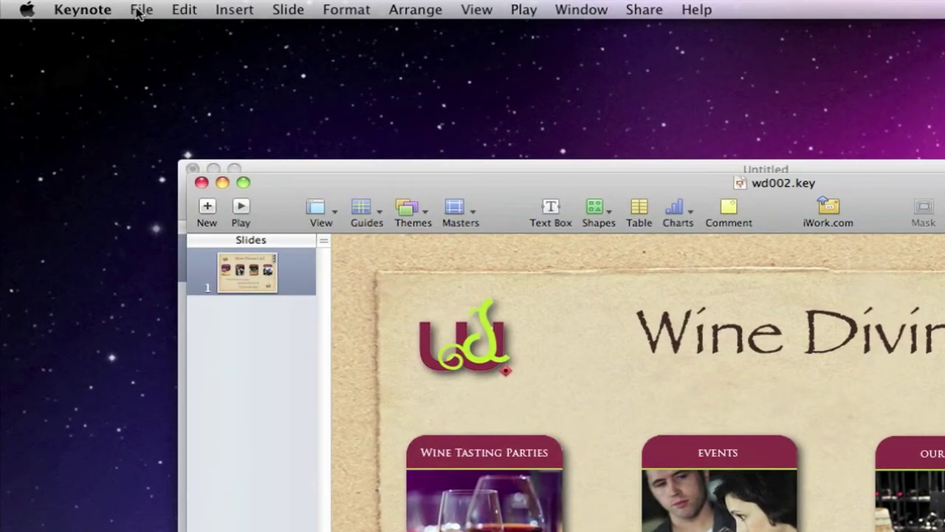
Step: Create a new presentation with the Parchment theme at a slide size of 1024 x 768
{"action": "left_click", "coordinate": [71, 4]}
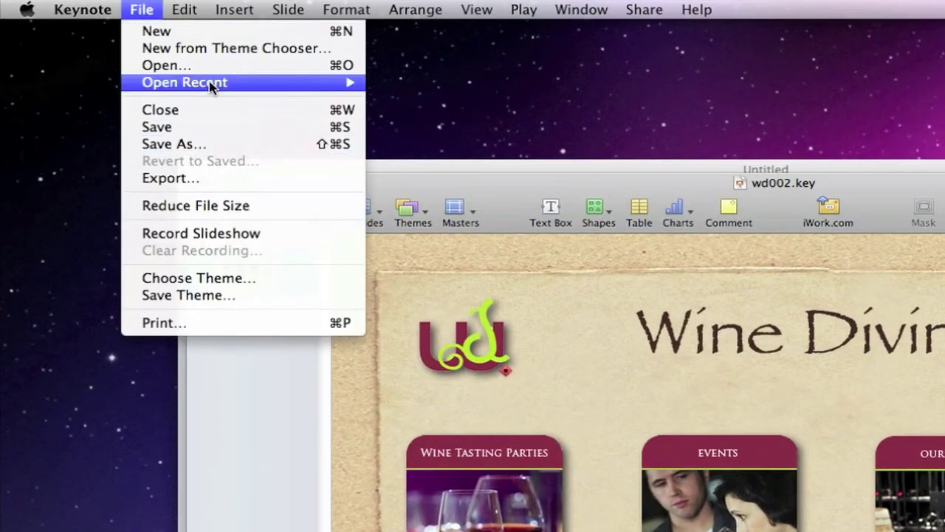
{"action": "left_click", "coordinate": [249, 53]}
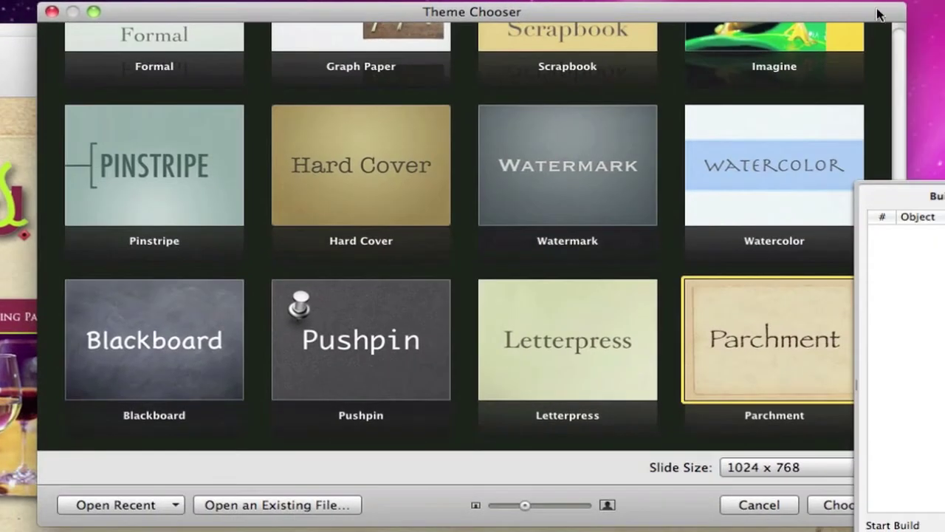
{"action": "left_click_drag", "start_coordinate": [878, 15], "coordinate": [637, 33]}
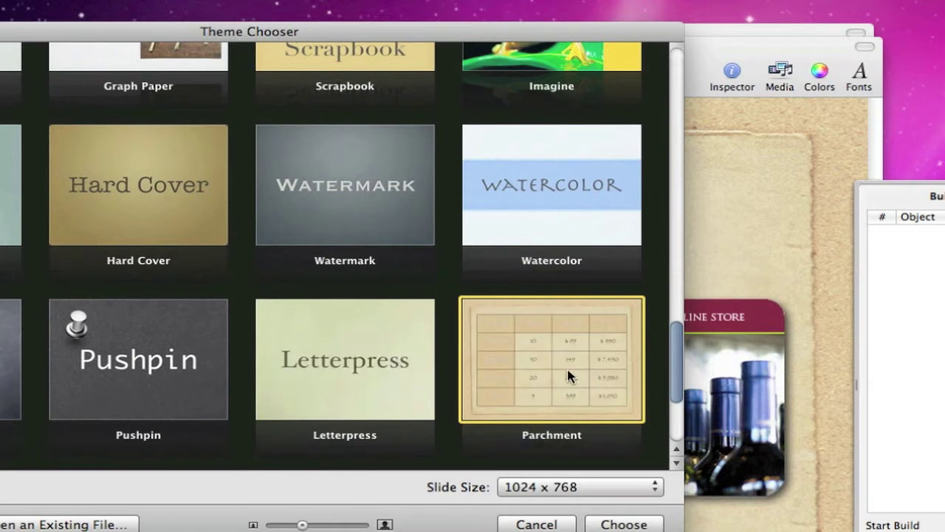
{"action": "left_click", "coordinate": [651, 527]}
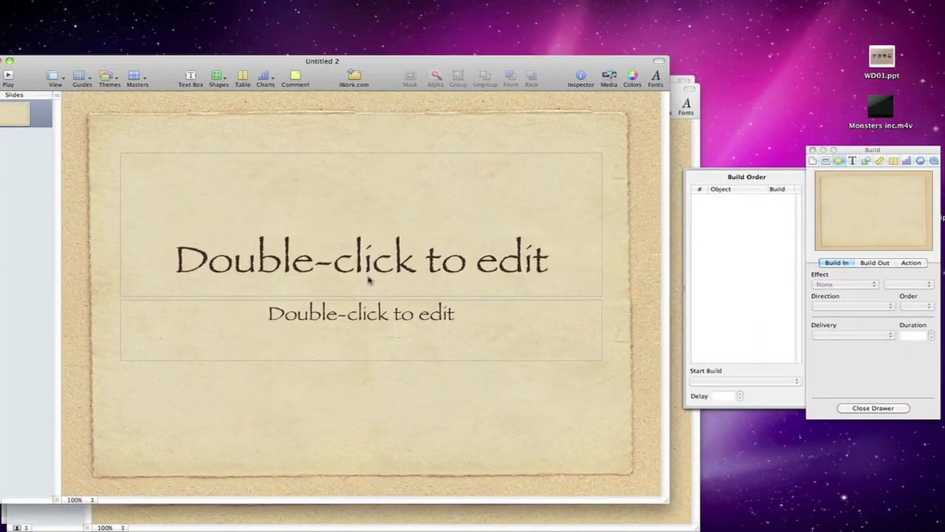
Step: Move the title placeholder up on the blank slide, and close the new presentation without saving it
{"action": "left_click_drag", "start_coordinate": [369, 279], "coordinate": [371, 234]}
{"action": "mouse_move", "coordinate": [379, 313]}
{"action": "left_mouse_down"}
{"action": "mouse_move", "coordinate": [366, 344]}
{"action": "mouse_move", "coordinate": [365, 319]}
{"action": "left_mouse_up"}
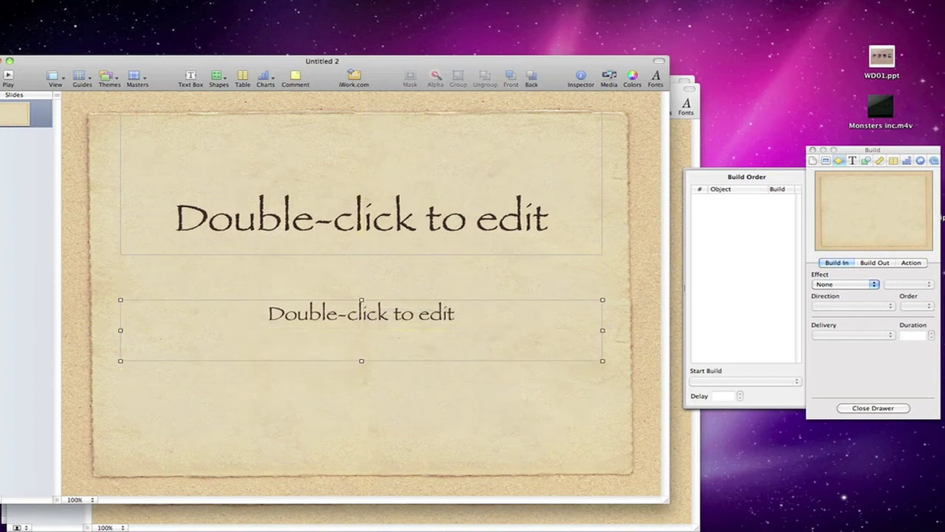
{"action": "key", "text": "super+w"}
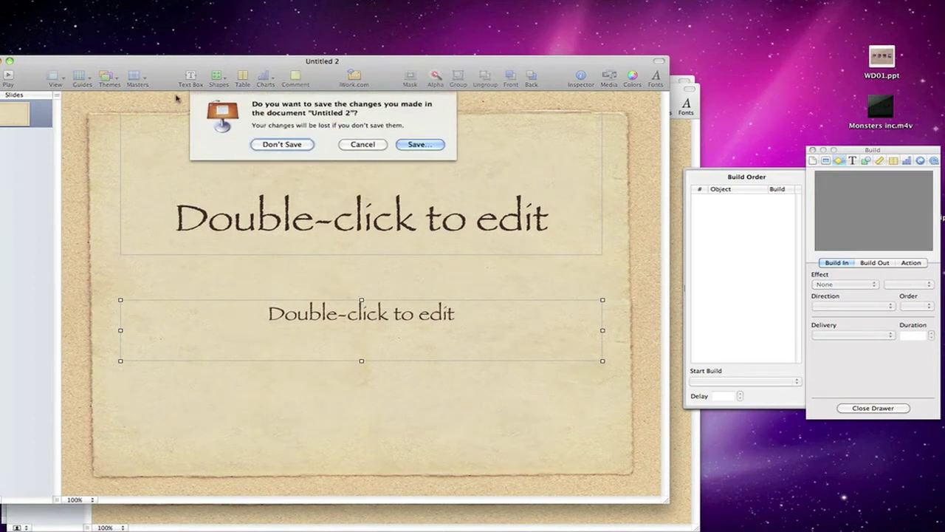
{"action": "left_click", "coordinate": [284, 144]}
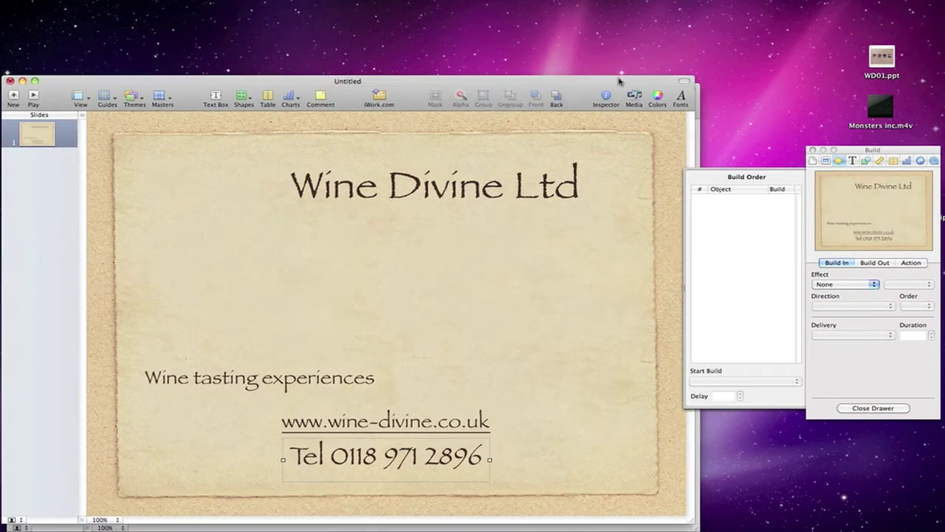
{"action": "left_click_drag", "start_coordinate": [424, 84], "coordinate": [401, 71]}
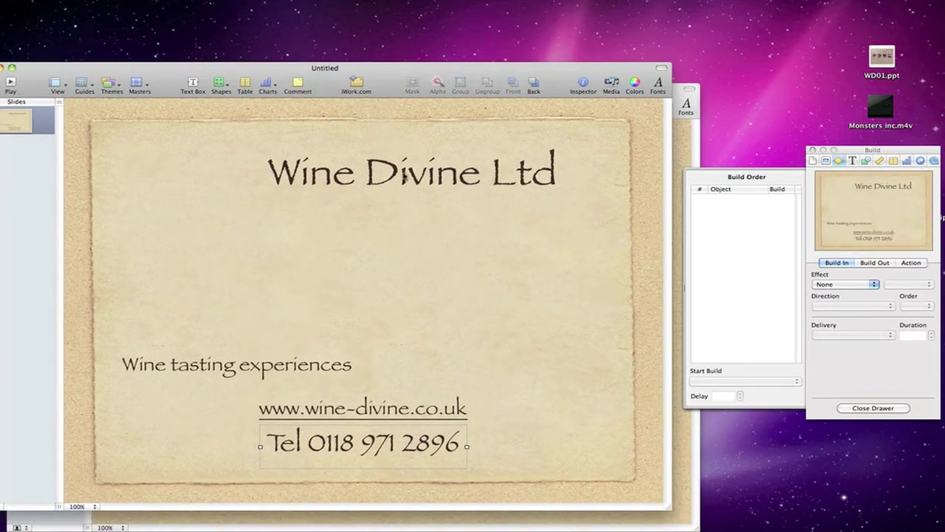
{"action": "left_click", "coordinate": [404, 173]}
{"action": "left_click", "coordinate": [315, 365]}
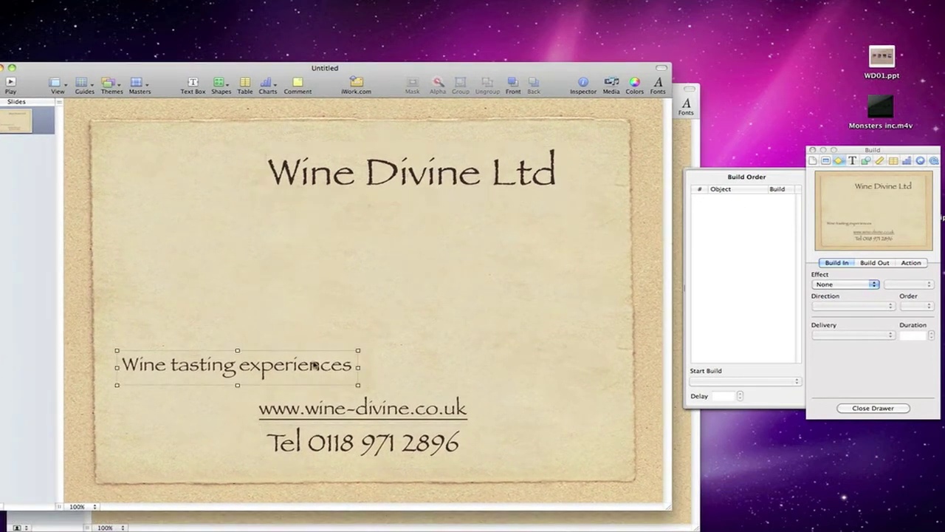
{"action": "left_click", "coordinate": [345, 419]}
{"action": "left_click", "coordinate": [355, 443]}
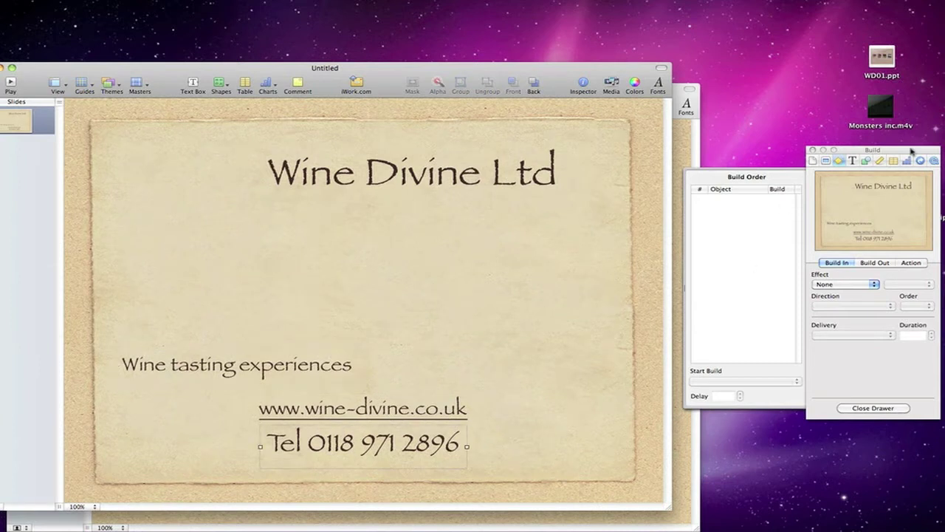
Step: Move the Inspector window a little closer to the slide, and hide and show it again
{"action": "left_click_drag", "start_coordinate": [915, 149], "coordinate": [882, 148]}
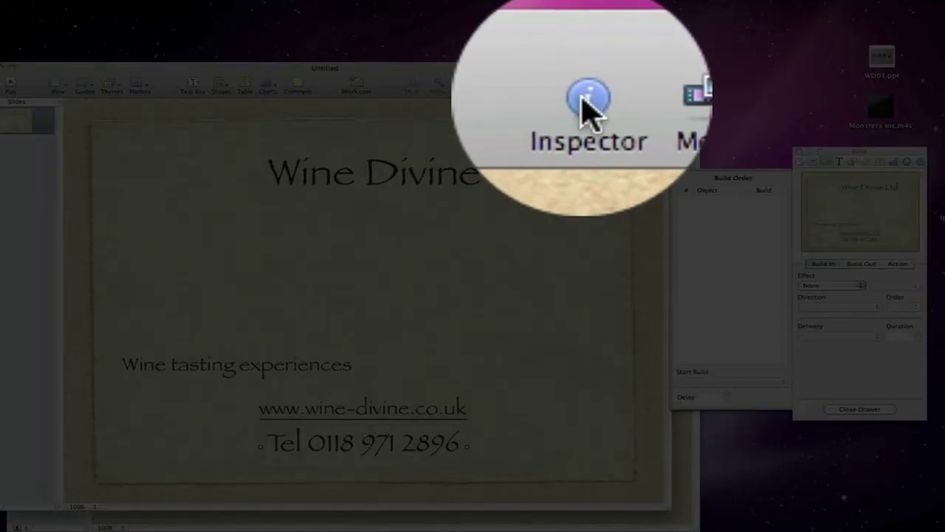
{"action": "left_click", "coordinate": [583, 83]}
{"action": "left_click", "coordinate": [583, 84]}
{"action": "left_click", "coordinate": [584, 83]}
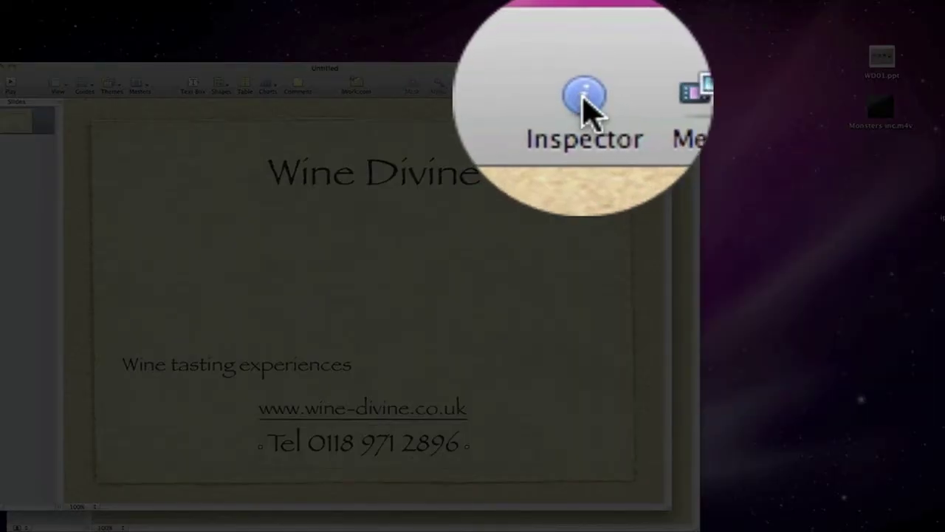
{"action": "left_click", "coordinate": [584, 83]}
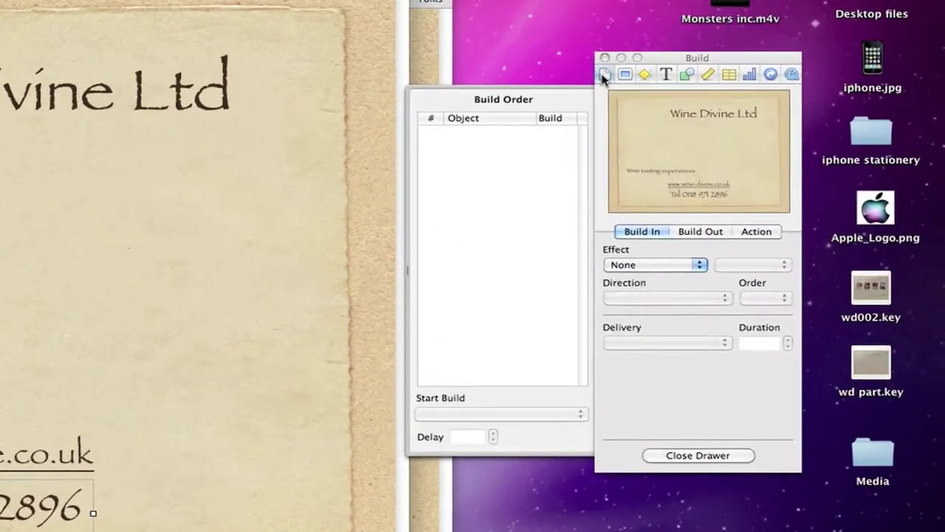
Step: Look through the Inspector's Slide, Text, Graphic, Table and Chart settings to see what each one offers
{"action": "left_click", "coordinate": [799, 161]}
{"action": "left_click", "coordinate": [625, 74]}
{"action": "left_click", "coordinate": [645, 74]}
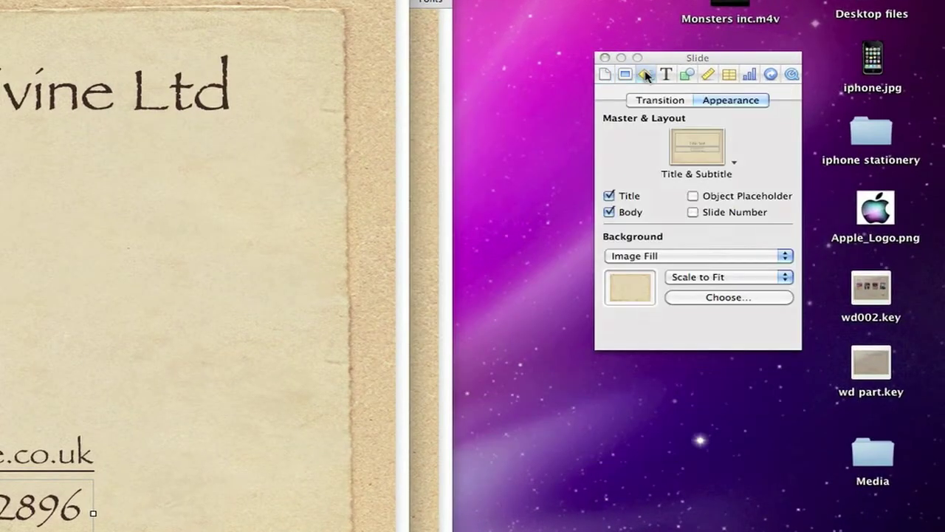
{"action": "left_click", "coordinate": [667, 74]}
{"action": "left_click", "coordinate": [690, 75]}
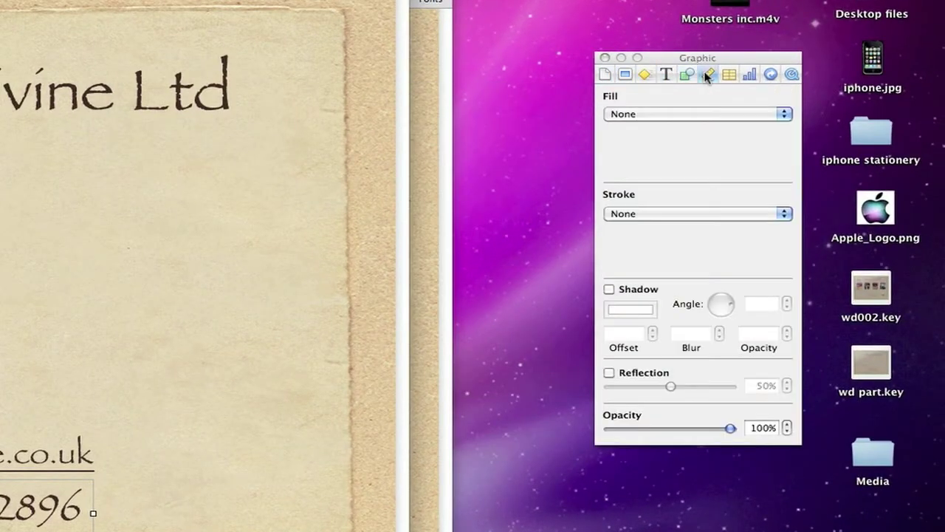
{"action": "left_click", "coordinate": [708, 74]}
{"action": "left_click", "coordinate": [729, 74]}
{"action": "left_click", "coordinate": [747, 73]}
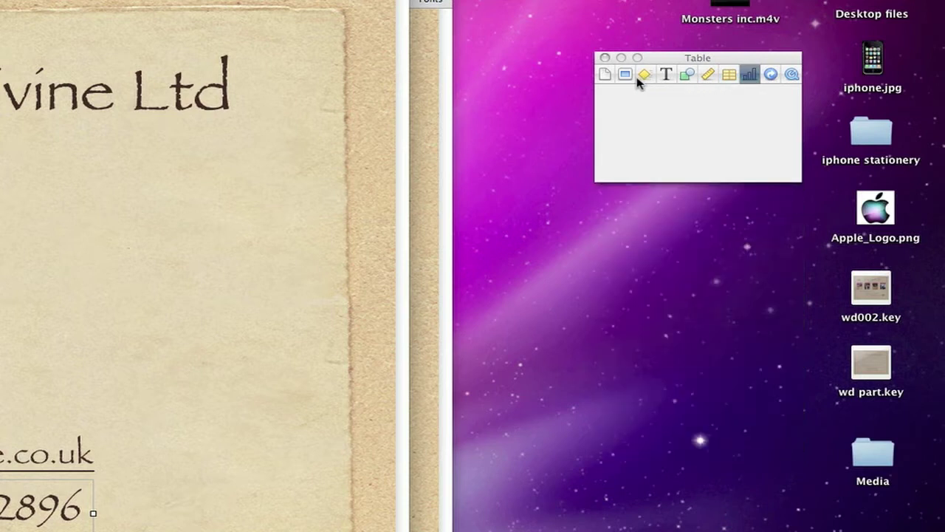
Step: Show the Inspector's Build settings with the Build Order drawer, and check which text objects on the slide can be selected
{"action": "left_click", "coordinate": [645, 75]}
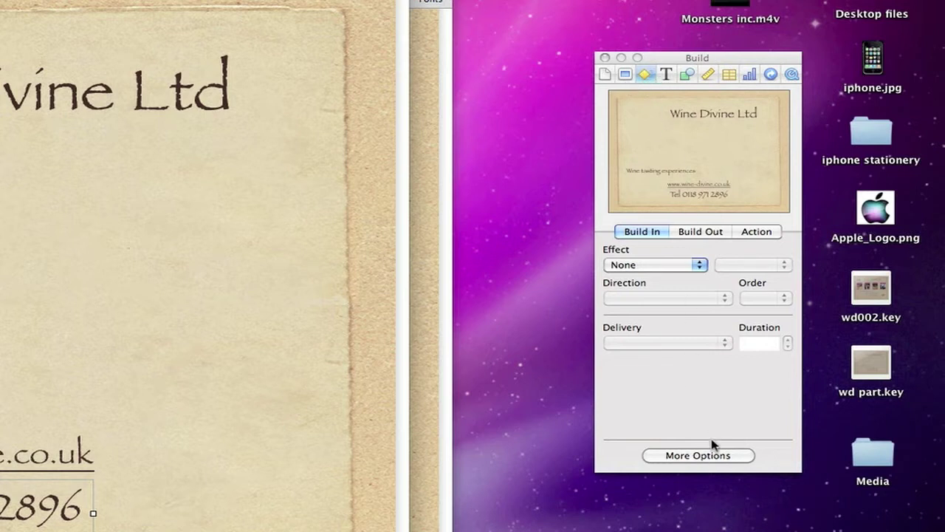
{"action": "left_click", "coordinate": [707, 457]}
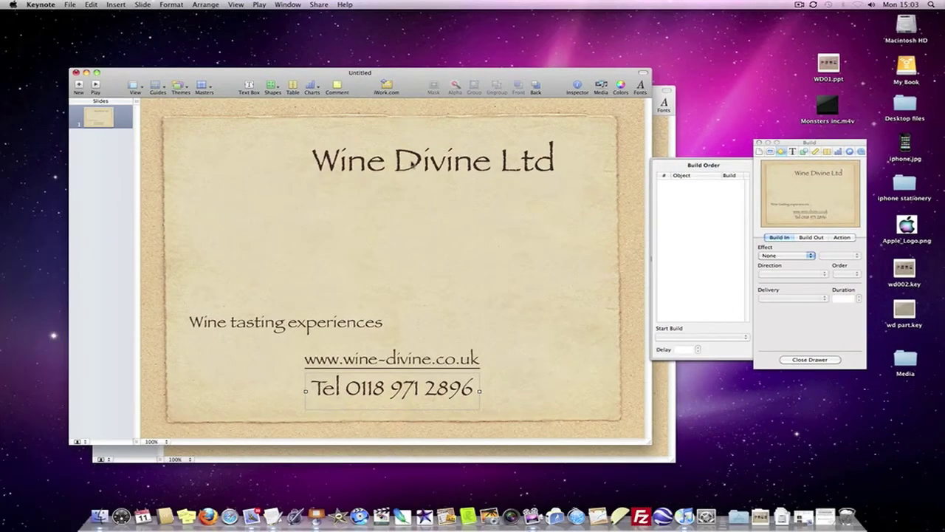
{"action": "left_click", "coordinate": [404, 183]}
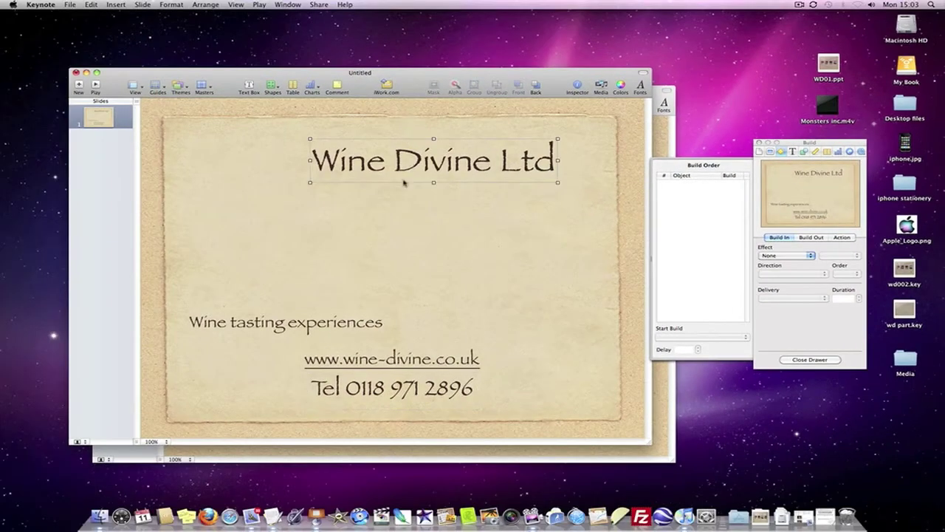
{"action": "left_click", "coordinate": [341, 324]}
{"action": "left_click", "coordinate": [365, 373]}
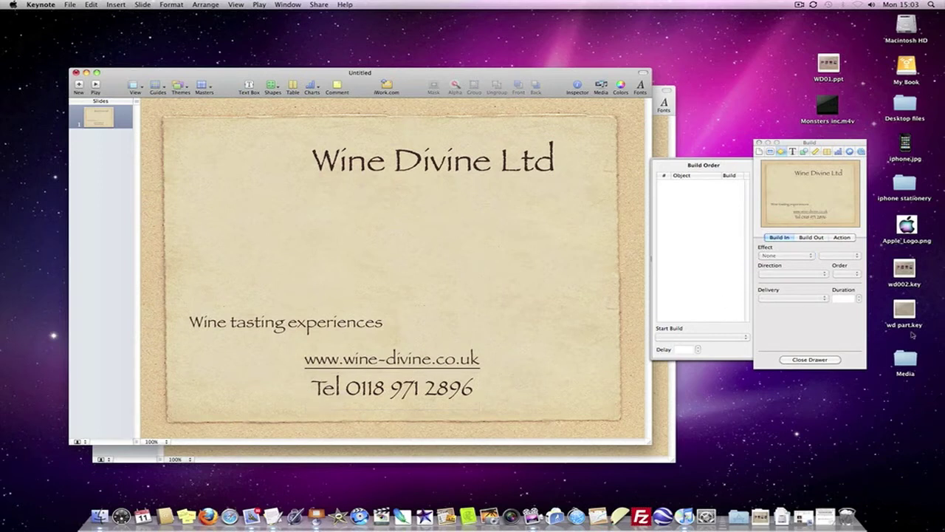
Step: Place WD logo.png from the desktop Media folder twice, in the slide's upper-left and lower-right corners, and close the Finder window
{"action": "double_click", "coordinate": [906, 358]}
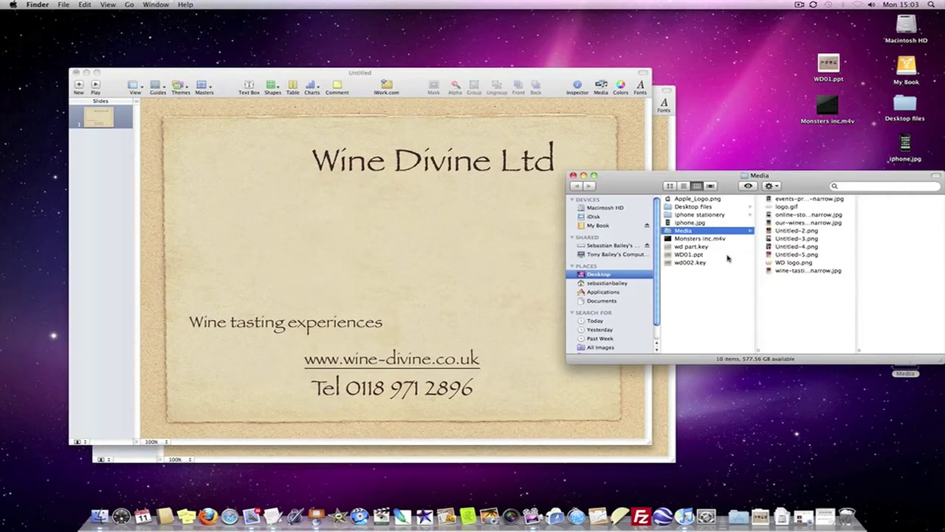
{"action": "left_click_drag", "start_coordinate": [770, 264], "coordinate": [219, 155]}
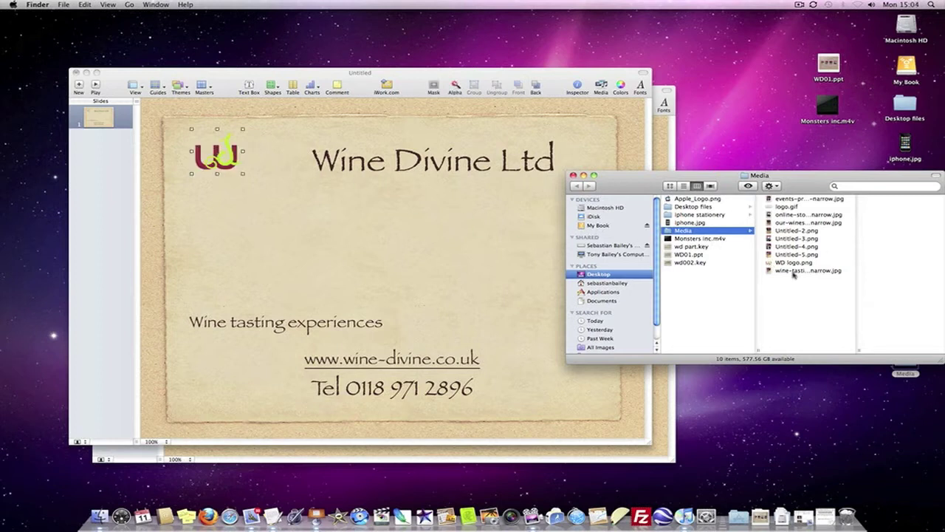
{"action": "left_click_drag", "start_coordinate": [602, 369], "coordinate": [559, 382]}
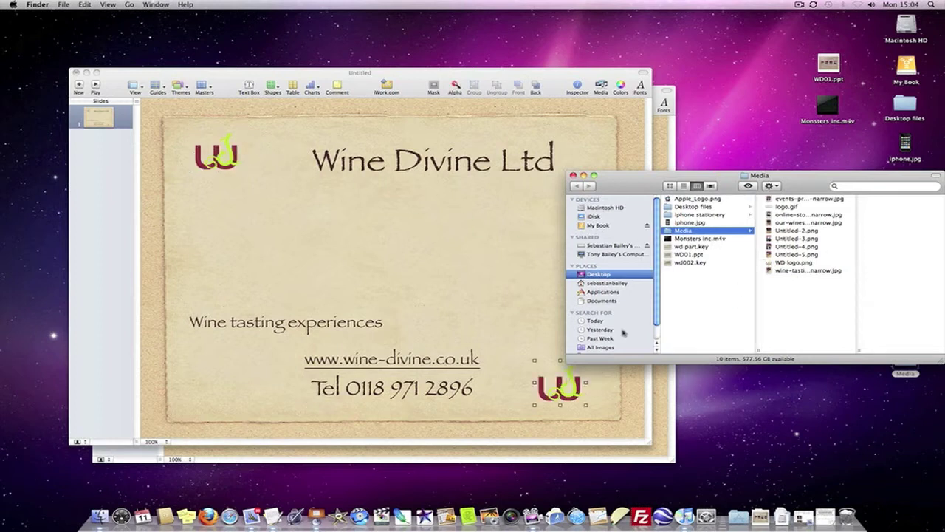
{"action": "left_click", "coordinate": [573, 175]}
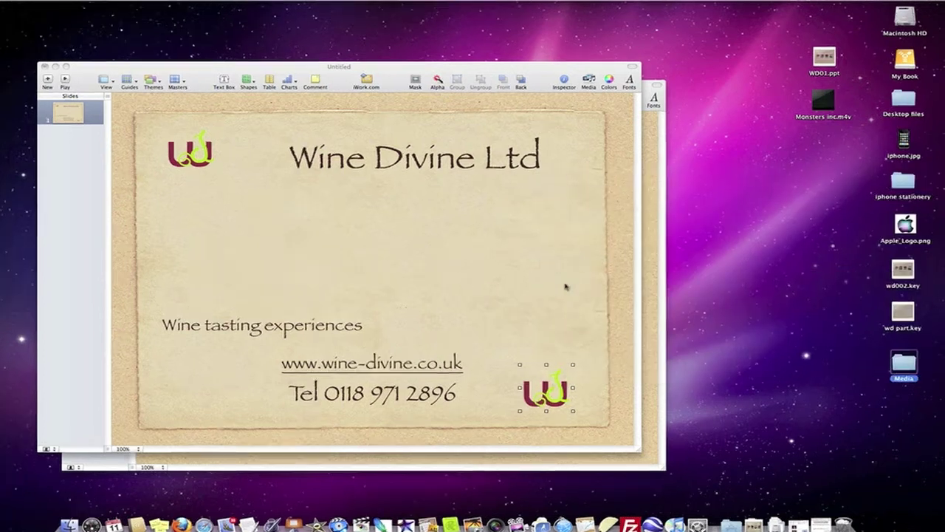
Step: Add a shadow to both wine logos on the slide using the Graphic settings
{"action": "left_click", "coordinate": [576, 316]}
{"action": "left_click", "coordinate": [676, 71]}
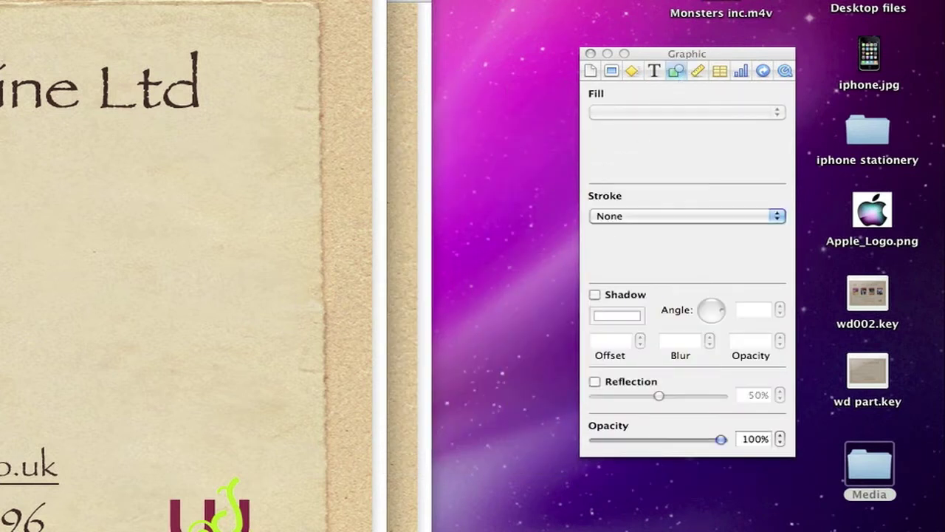
{"action": "left_click", "coordinate": [595, 295]}
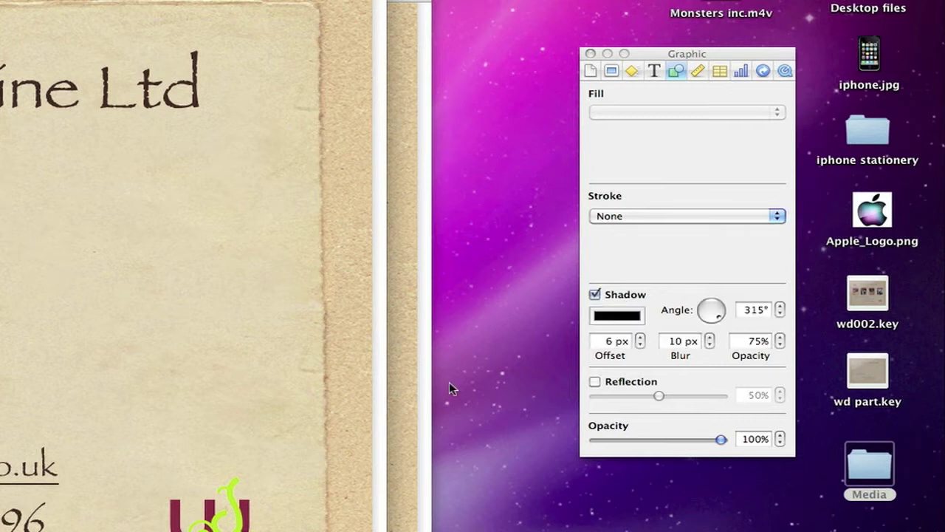
{"action": "key", "text": "super+z"}
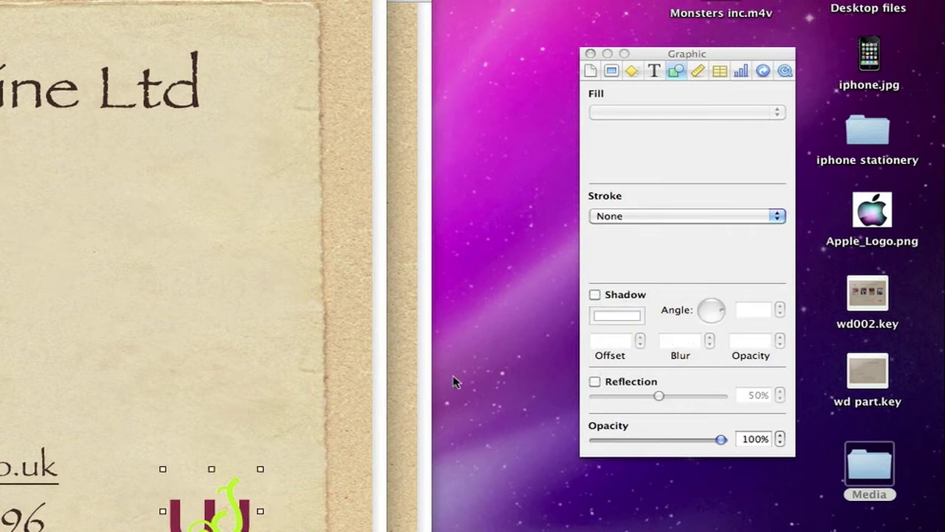
{"action": "left_click", "coordinate": [595, 297]}
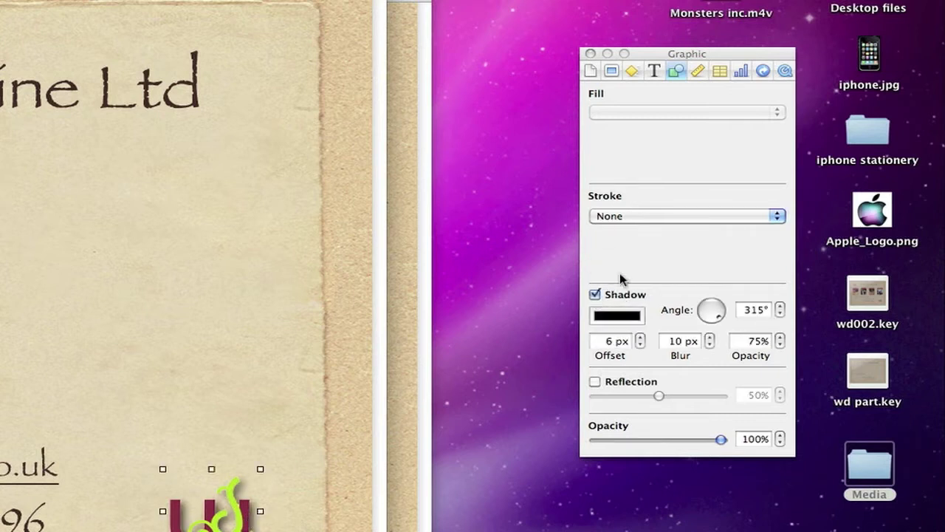
Step: Show the Build settings, and fine-tune the positions of both logos and the "Wine Divine Ltd" title on the slide
{"action": "left_click", "coordinate": [632, 71]}
{"action": "left_click_drag", "start_coordinate": [227, 517], "coordinate": [247, 458]}
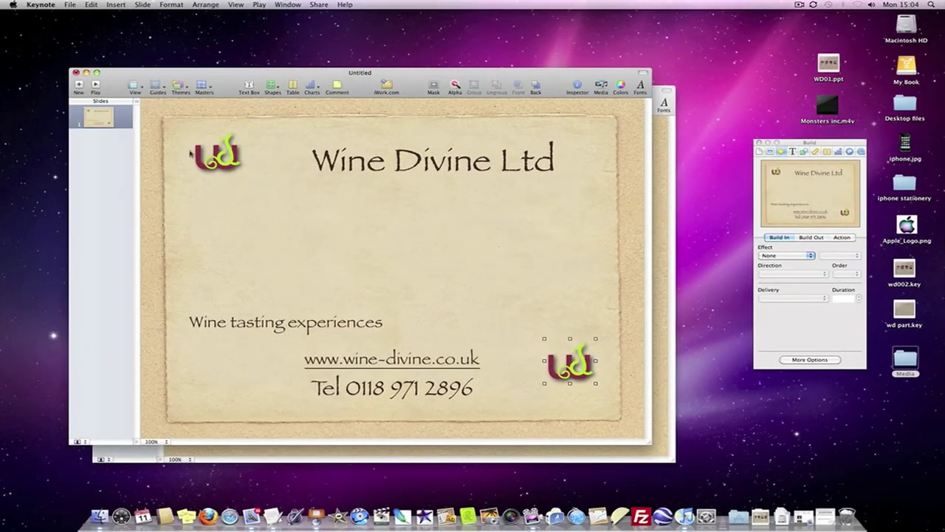
{"action": "left_click_drag", "start_coordinate": [221, 157], "coordinate": [226, 153]}
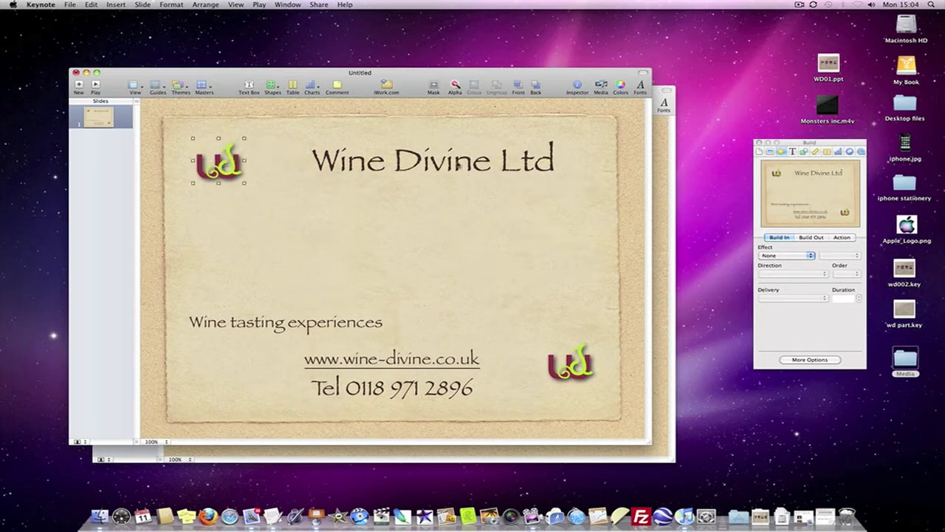
{"action": "left_click_drag", "start_coordinate": [458, 167], "coordinate": [471, 162]}
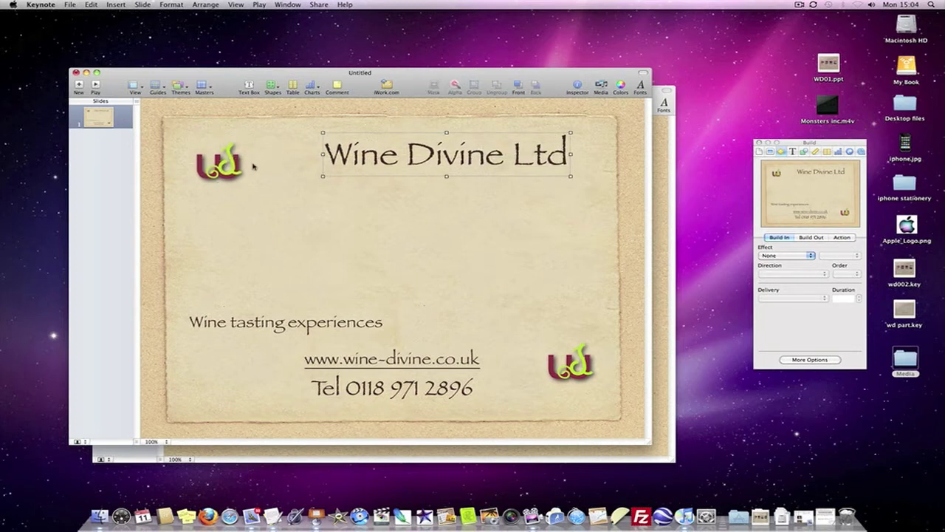
{"action": "left_click", "coordinate": [222, 159]}
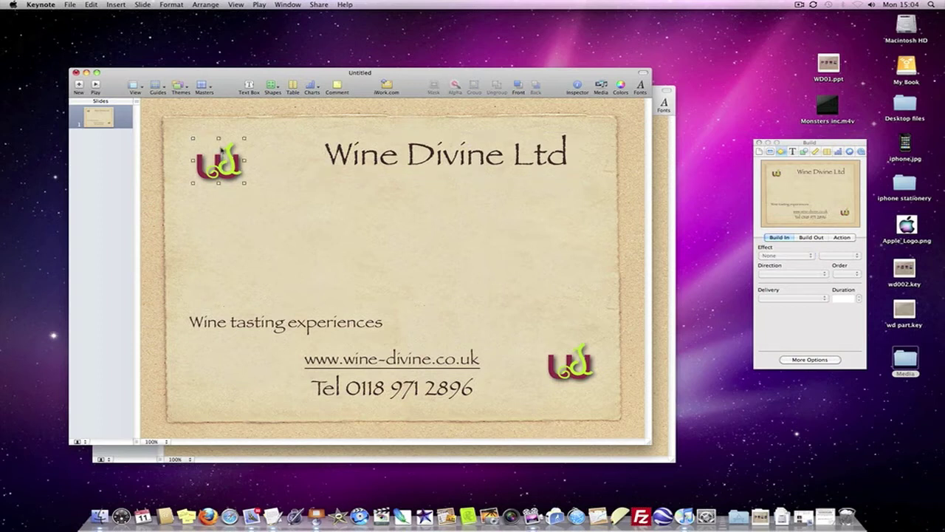
{"action": "left_click_drag", "start_coordinate": [220, 158], "coordinate": [222, 157]}
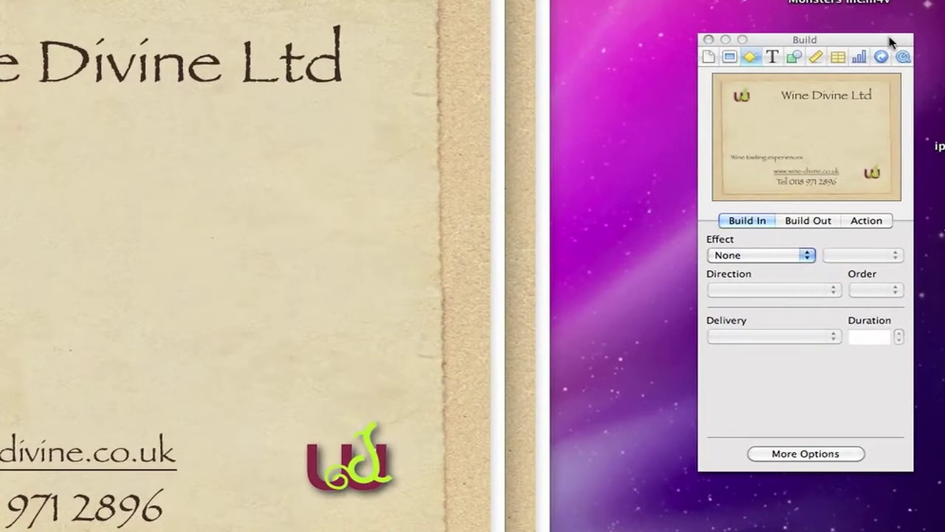
Step: Move the Build Inspector closer to the slide and open its Build Order drawer
{"action": "left_click_drag", "start_coordinate": [846, 142], "coordinate": [776, 144]}
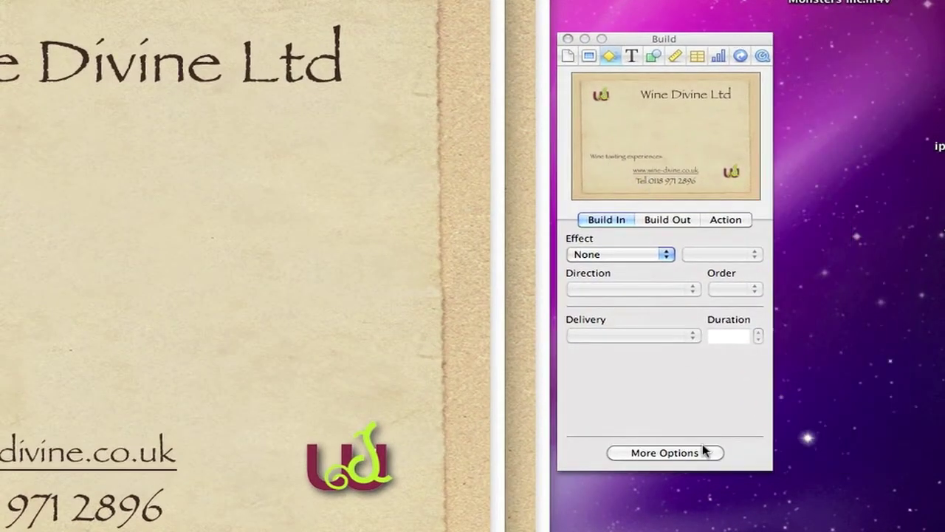
{"action": "left_click", "coordinate": [665, 453]}
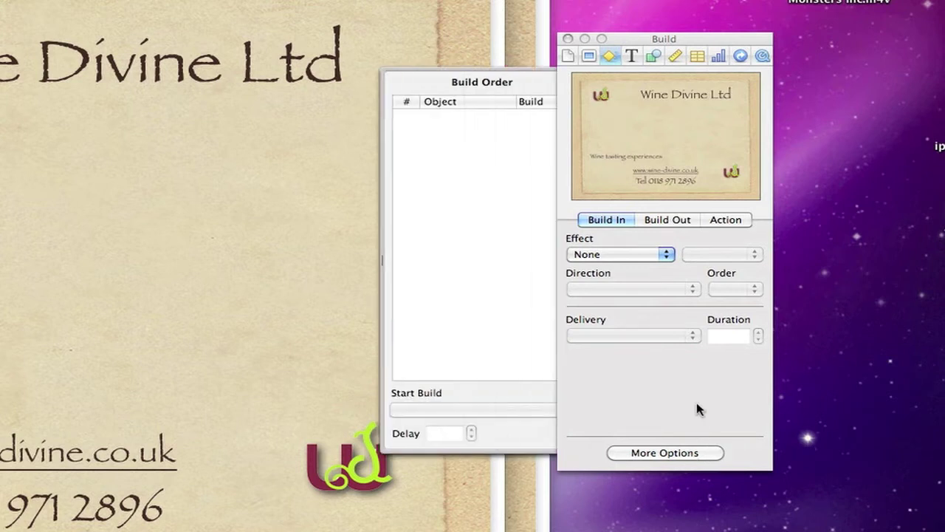
Step: Apply a Move action effect to the WD logo in the slide's upper-left corner
{"action": "left_click", "coordinate": [733, 221]}
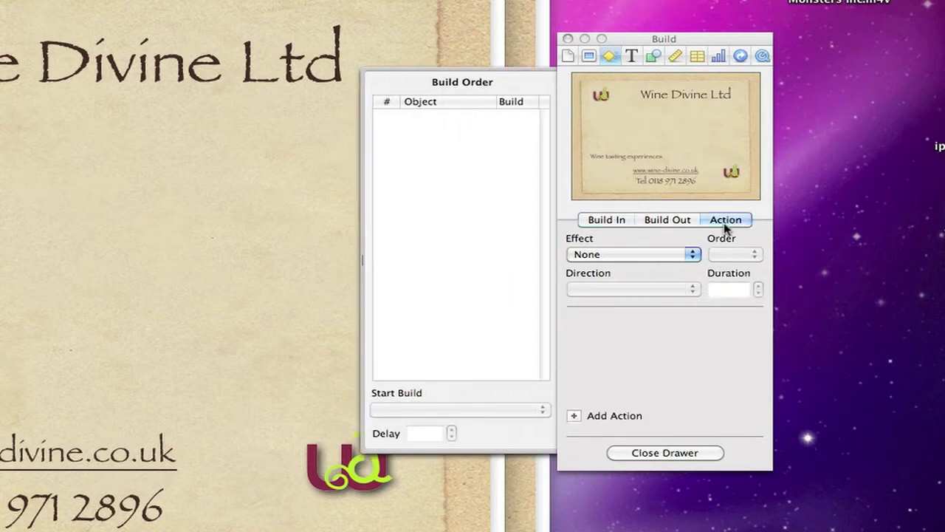
{"action": "left_click", "coordinate": [692, 260]}
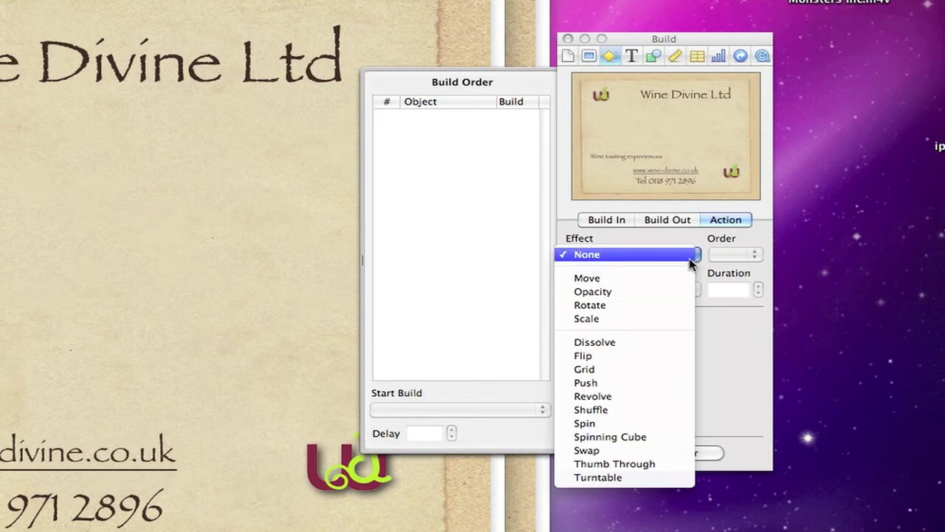
{"action": "left_click", "coordinate": [615, 282]}
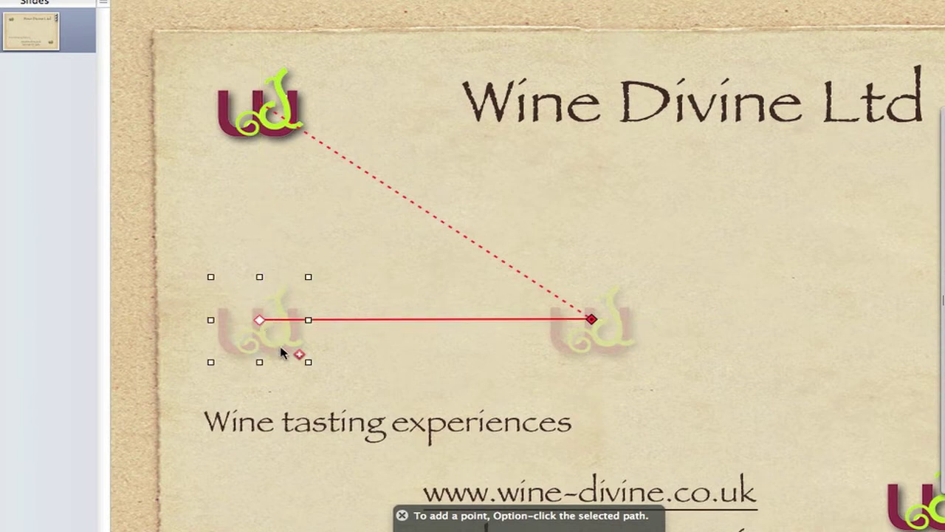
Step: Add a third Move to the logo's path, ending at its original position, and enlarge it there to about 157%
{"action": "left_click", "coordinate": [300, 356]}
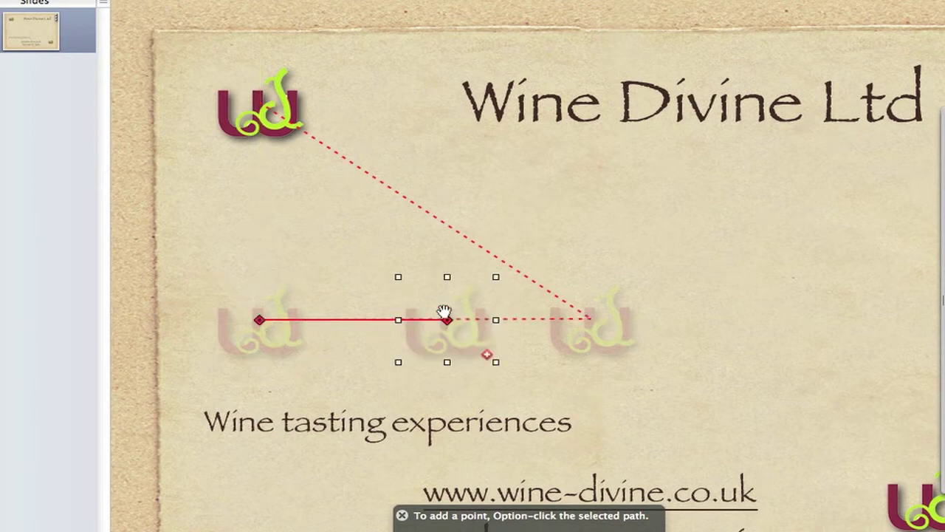
{"action": "left_click_drag", "start_coordinate": [446, 320], "coordinate": [270, 113]}
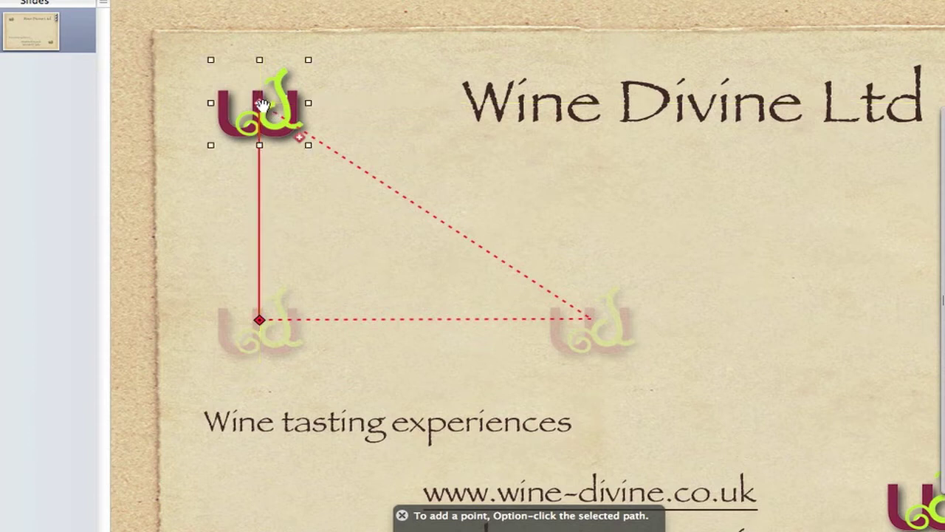
{"action": "left_click_drag", "start_coordinate": [310, 145], "coordinate": [305, 103]}
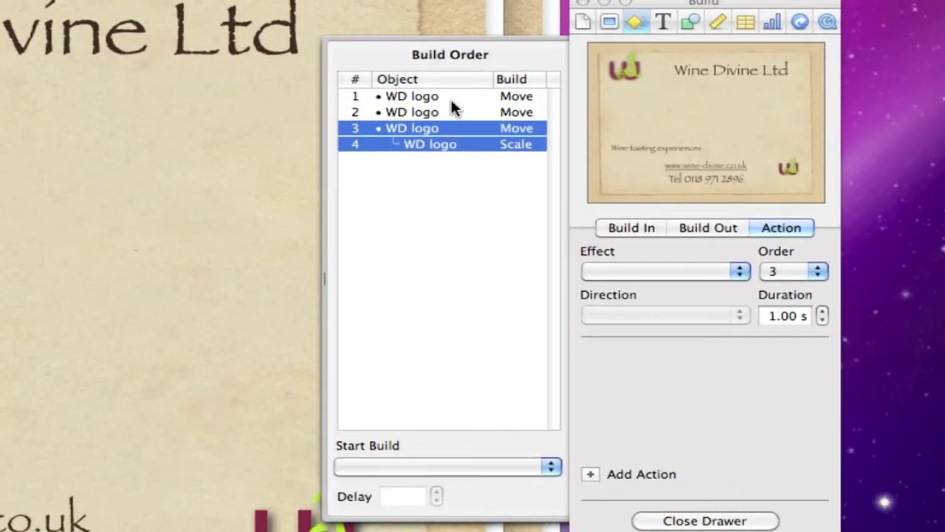
Step: Set the logo's first Move to start automatically after transition, and the second Move automatically after build 1
{"action": "left_click", "coordinate": [447, 96]}
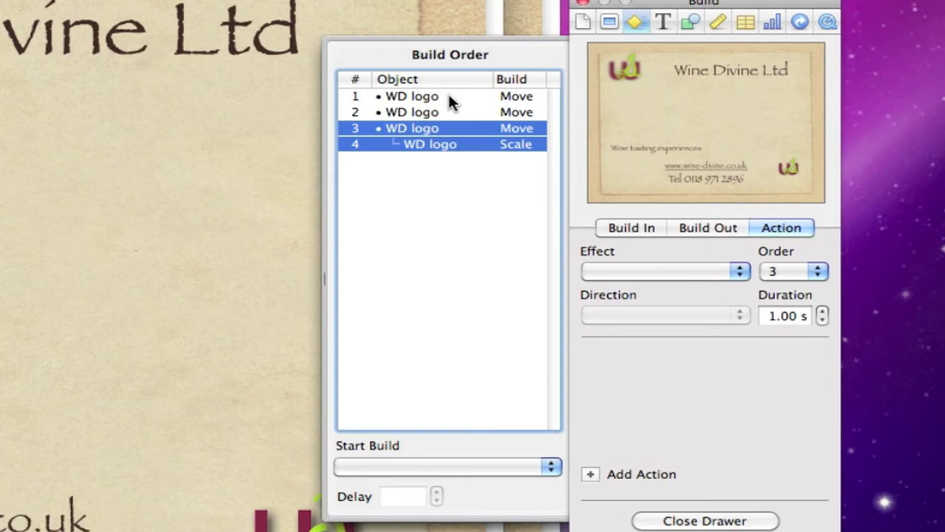
{"action": "left_click", "coordinate": [448, 97]}
{"action": "left_click", "coordinate": [551, 467]}
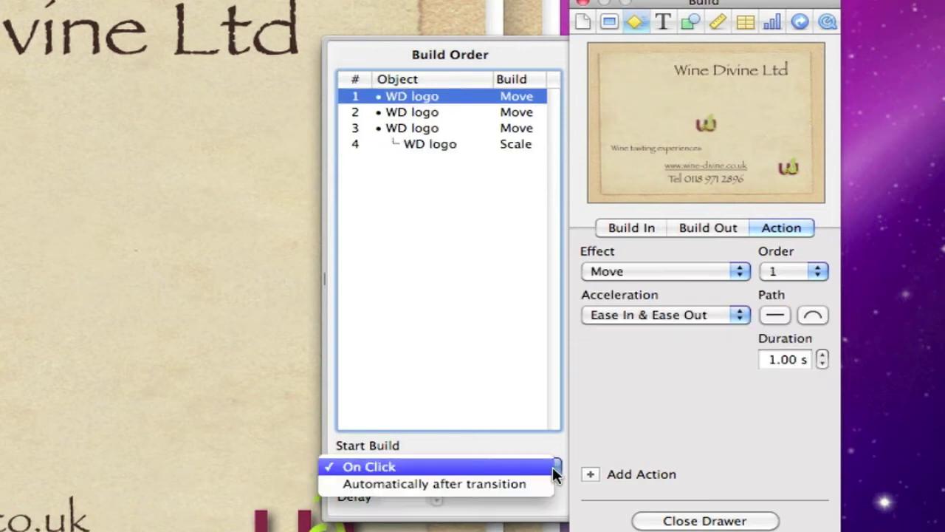
{"action": "left_click", "coordinate": [455, 483]}
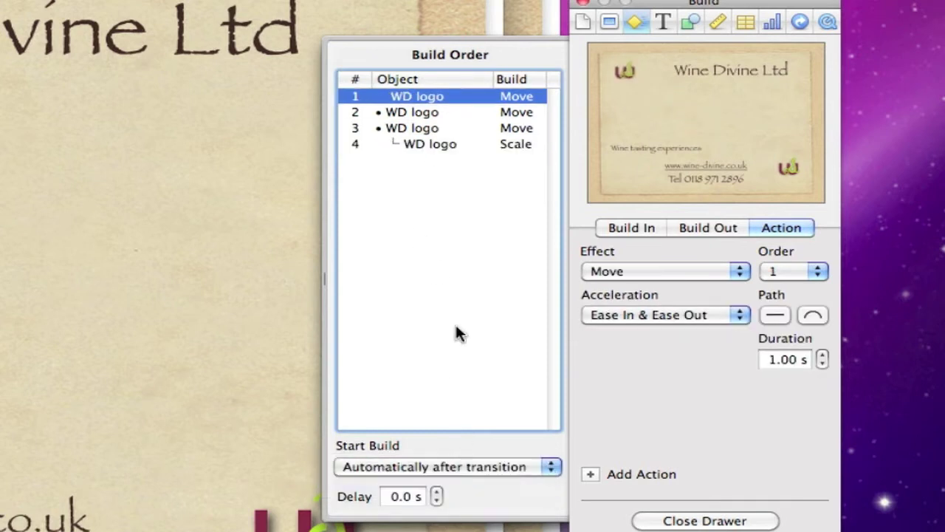
{"action": "left_click", "coordinate": [428, 110]}
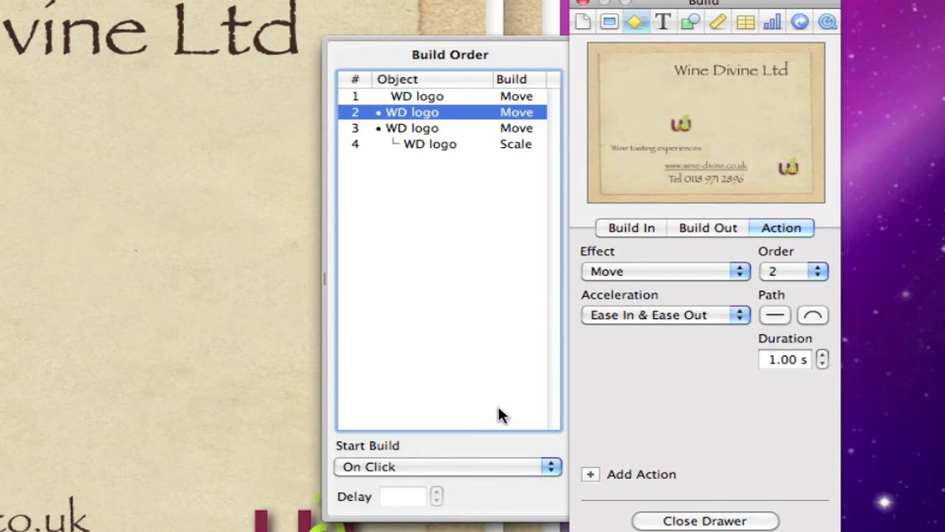
{"action": "left_click", "coordinate": [551, 468]}
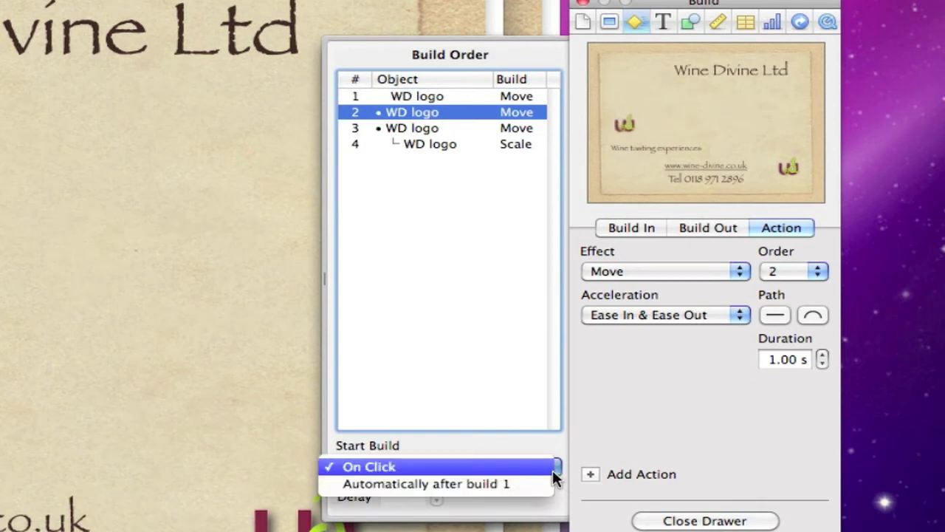
{"action": "left_click", "coordinate": [434, 483]}
Step: Set the logo's third Move to start automatically after build 2, and keep the Scale build starting automatically with build 3
{"action": "left_click", "coordinate": [409, 127]}
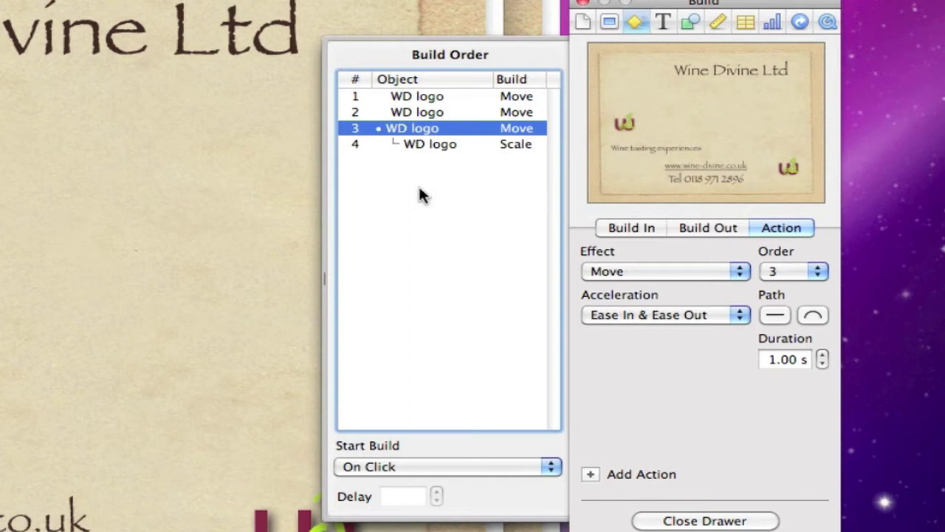
{"action": "left_click", "coordinate": [551, 467]}
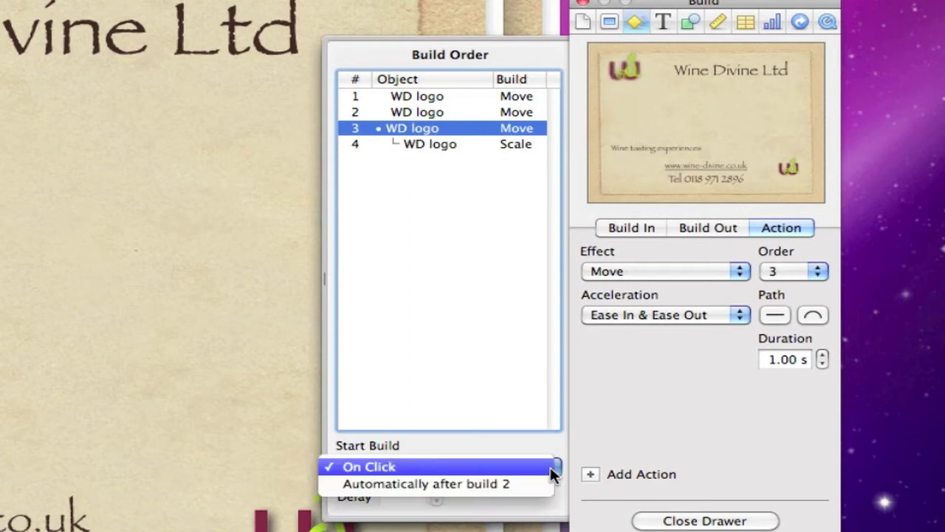
{"action": "left_click", "coordinate": [479, 484]}
{"action": "left_click", "coordinate": [449, 145]}
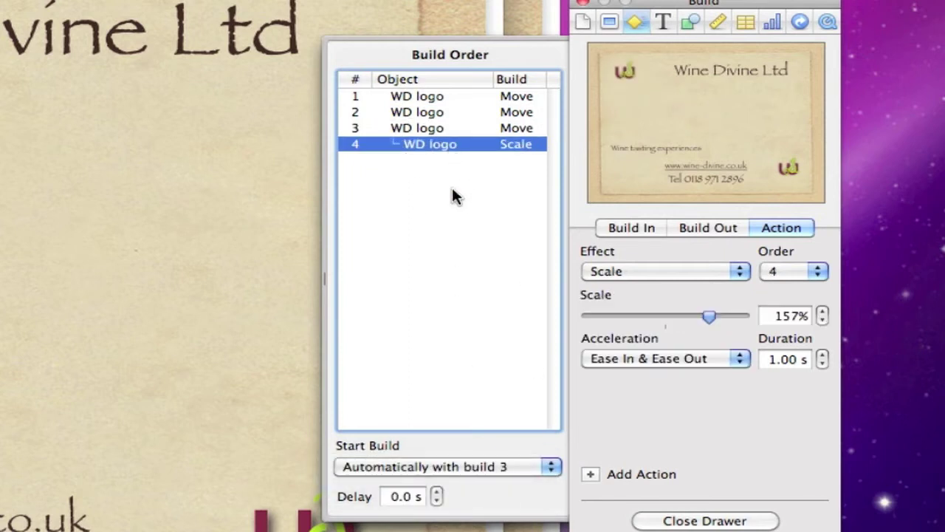
{"action": "left_click", "coordinate": [553, 467]}
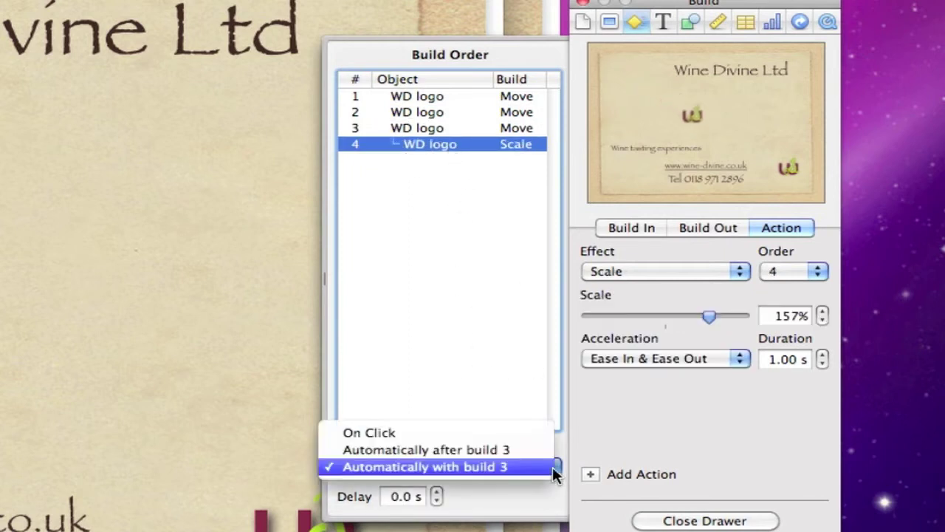
{"action": "left_click", "coordinate": [437, 467]}
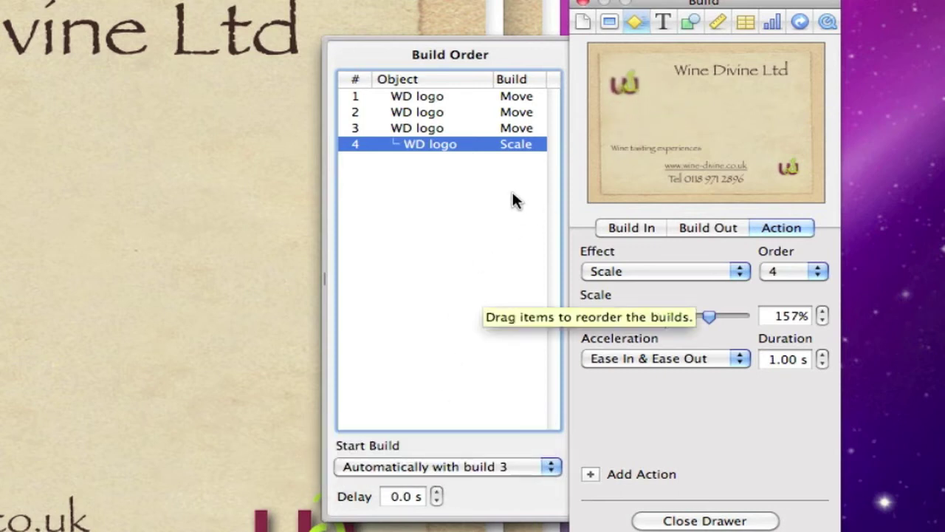
Step: Give the "Wine Divine Ltd" title a Fly In build-in effect that starts automatically with build 3
{"action": "left_click", "coordinate": [15, 267]}
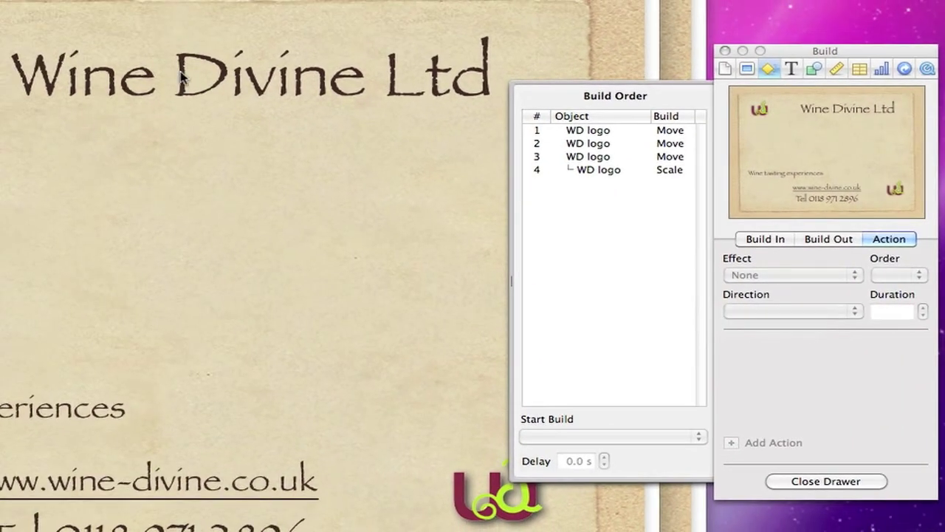
{"action": "left_click", "coordinate": [190, 88]}
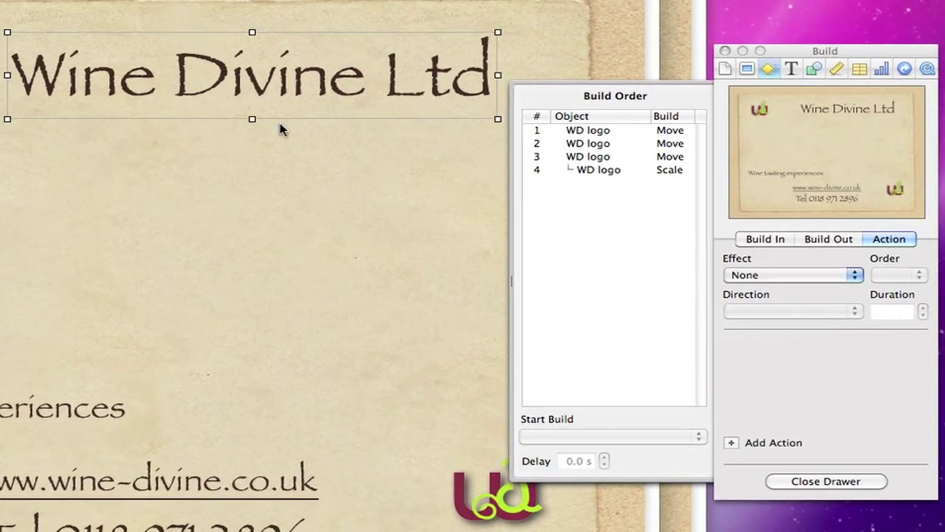
{"action": "left_click", "coordinate": [764, 240]}
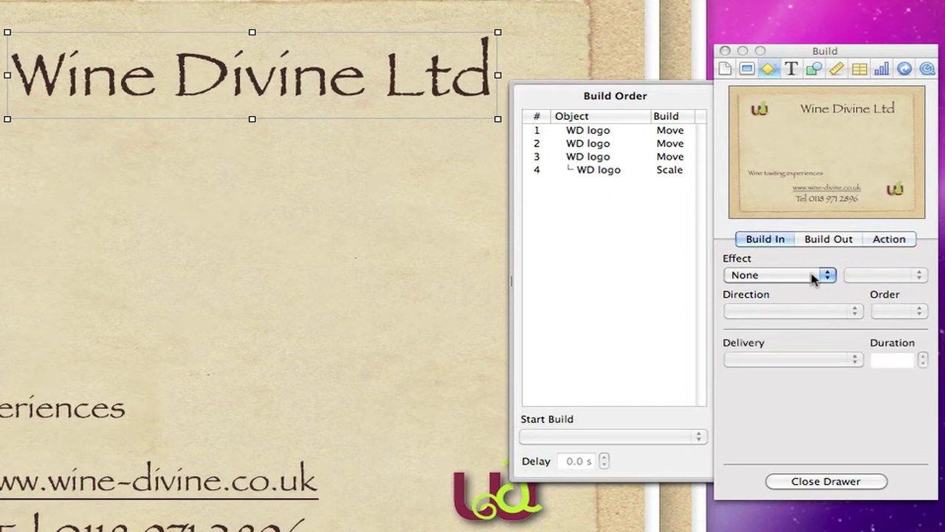
{"action": "left_click", "coordinate": [827, 275]}
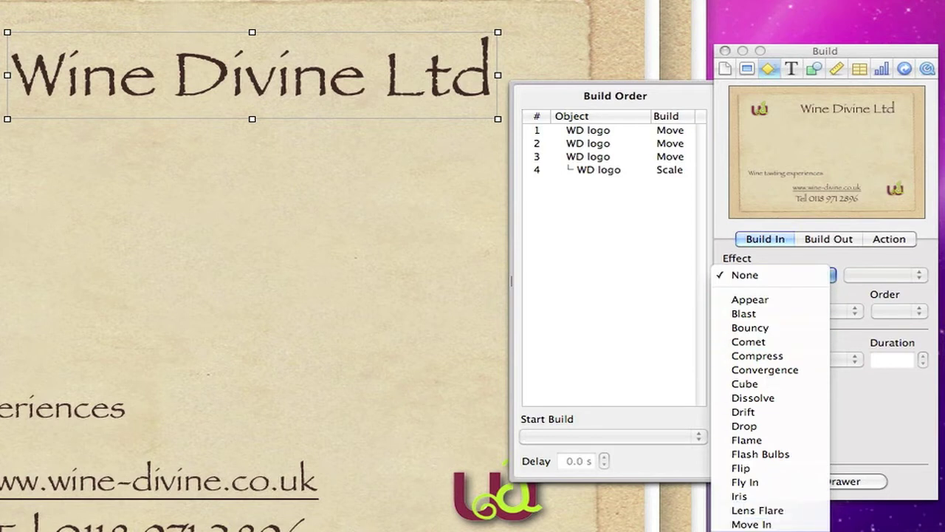
{"action": "left_click", "coordinate": [754, 488]}
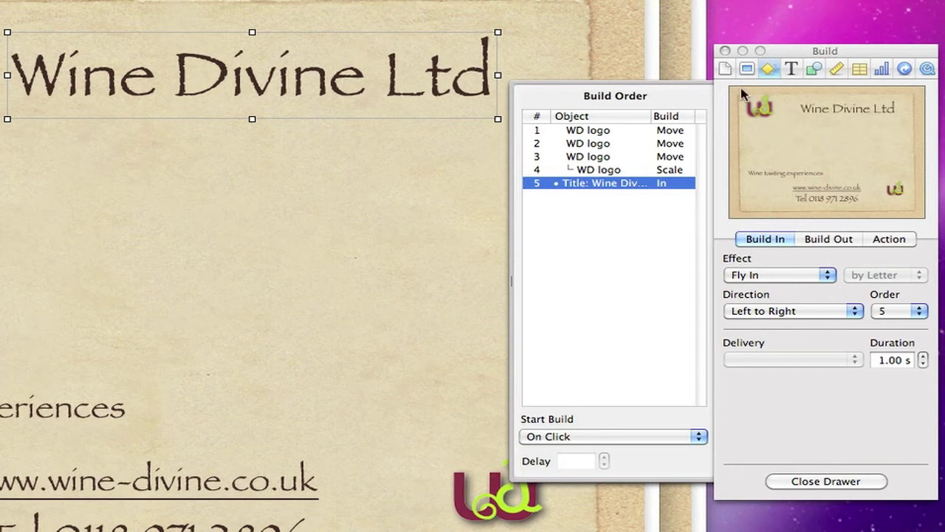
{"action": "left_click", "coordinate": [696, 440]}
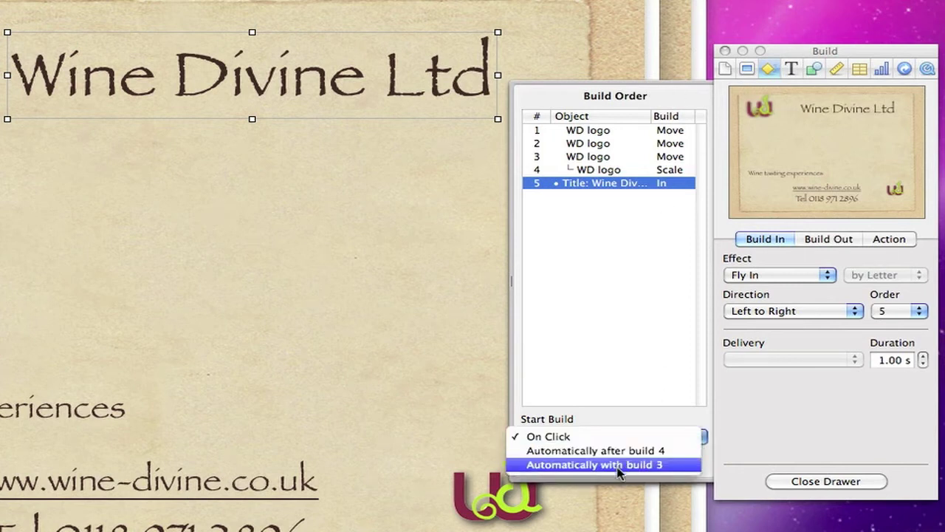
{"action": "left_click", "coordinate": [619, 465]}
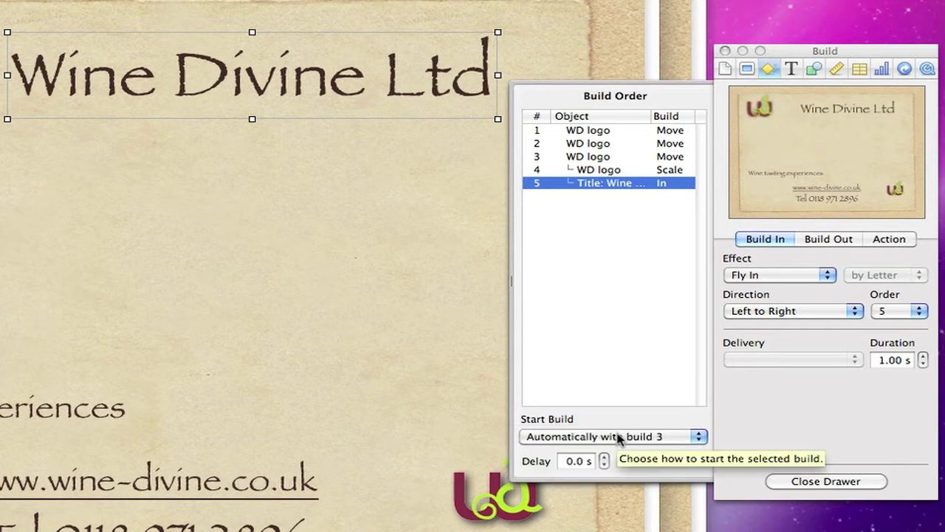
{"action": "left_click", "coordinate": [247, 197]}
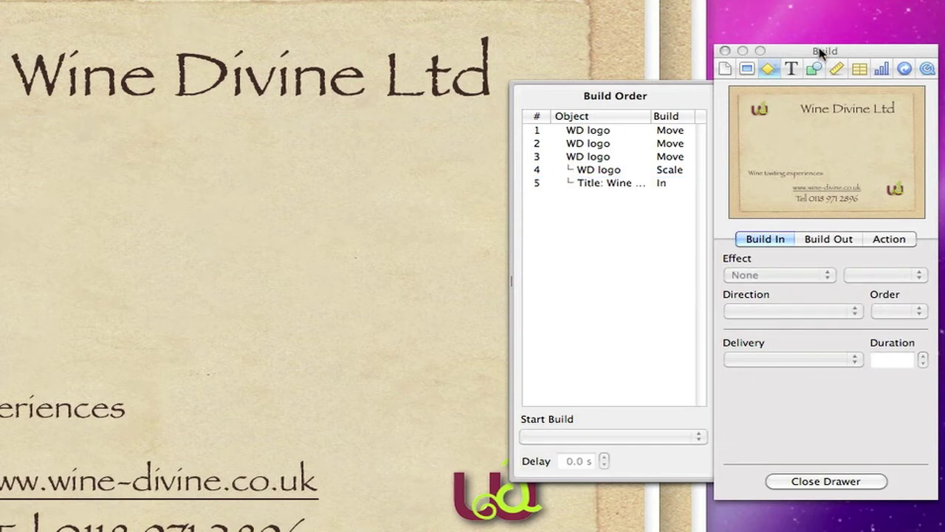
Step: Add Untitled-2.png through Untitled-5.png from the desktop Media folder to the slide
{"action": "left_click_drag", "start_coordinate": [891, 53], "coordinate": [944, 7]}
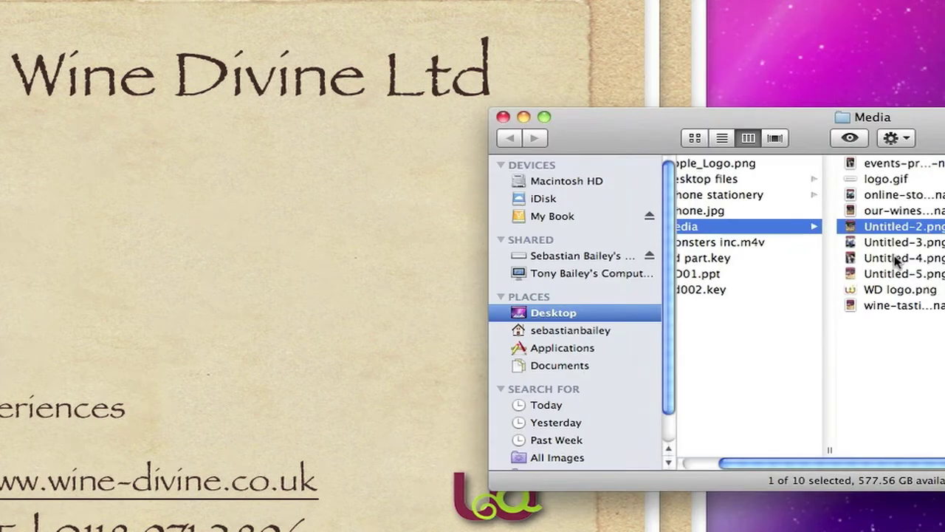
{"action": "left_click", "coordinate": [853, 274], "text": "shift"}
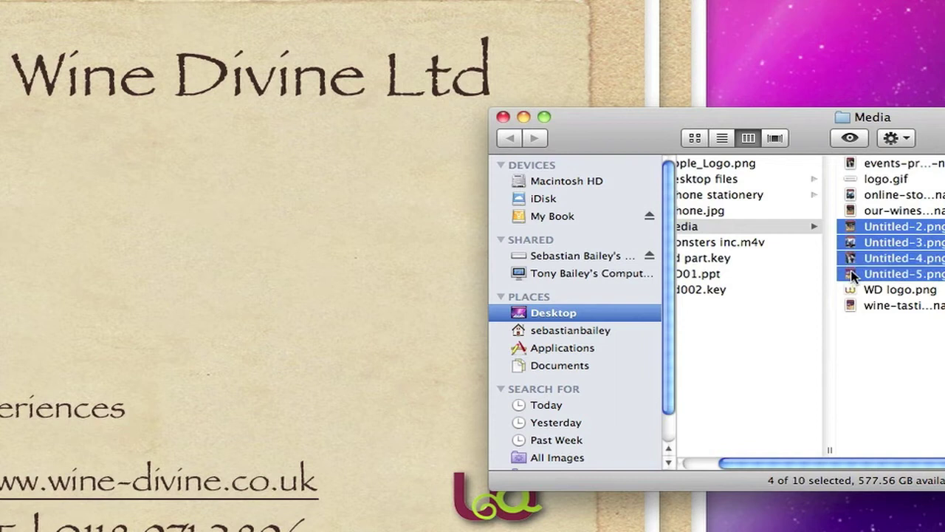
{"action": "left_click_drag", "start_coordinate": [849, 267], "coordinate": [131, 264]}
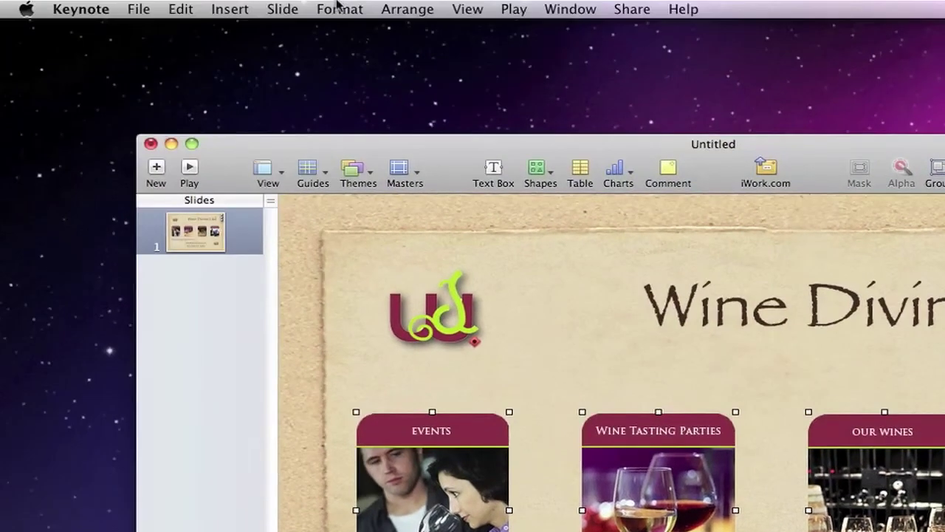
Step: Distribute the four selected wine images horizontally across the slide
{"action": "left_click", "coordinate": [390, 9]}
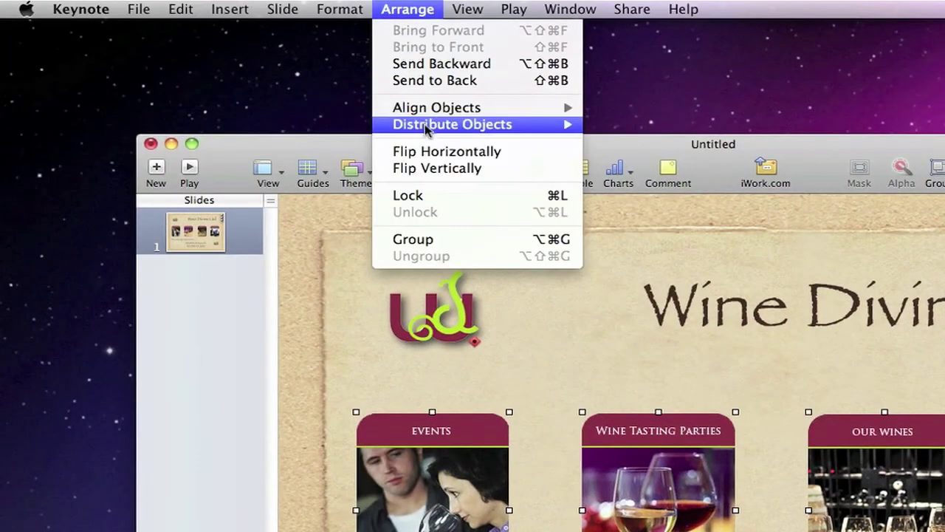
{"action": "mouse_move", "coordinate": [442, 129]}
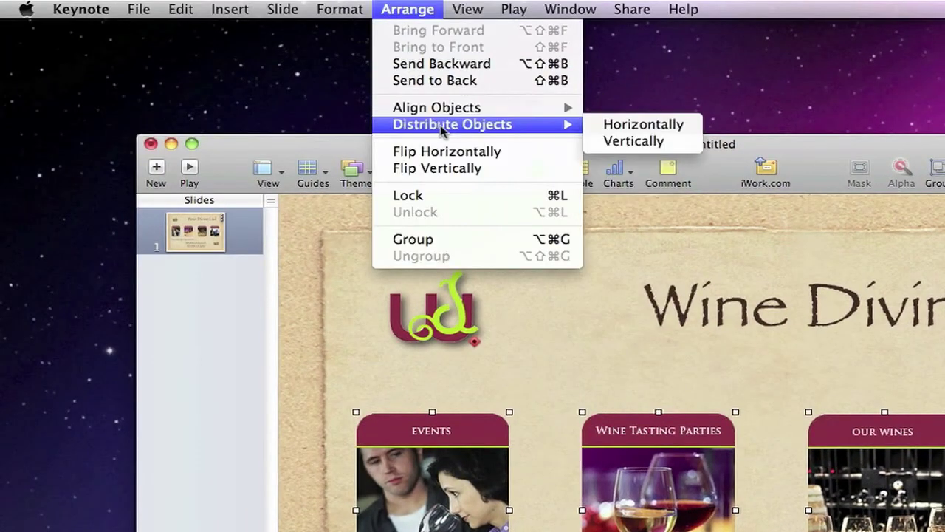
{"action": "left_click", "coordinate": [663, 126]}
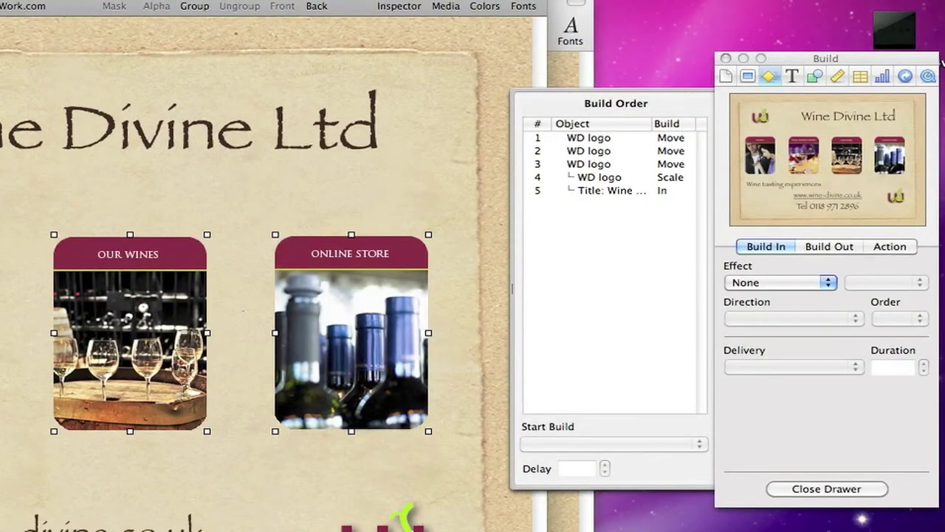
Step: Add a shadow to the four wine images, and return to the Build settings with the Build Order drawer open
{"action": "left_click", "coordinate": [113, 456]}
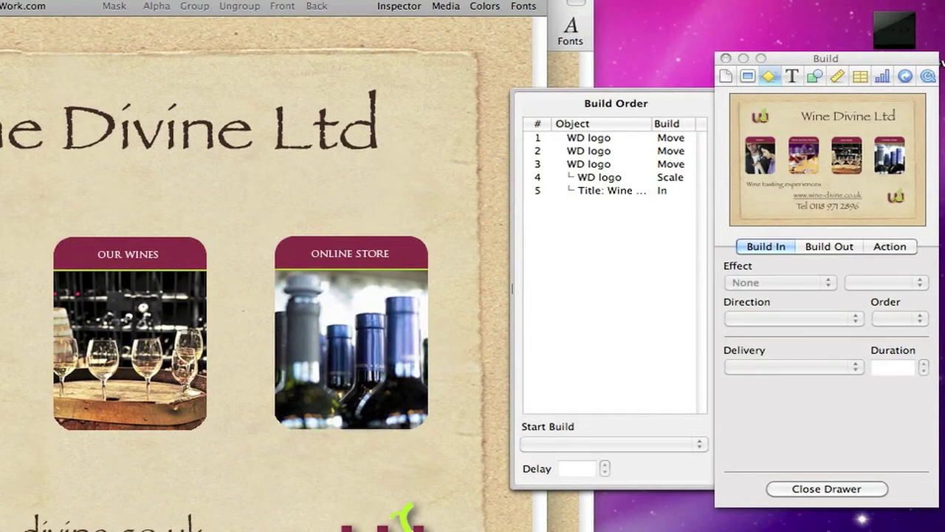
{"action": "left_click_drag", "start_coordinate": [31, 448], "coordinate": [439, 393]}
{"action": "left_click", "coordinate": [815, 76]}
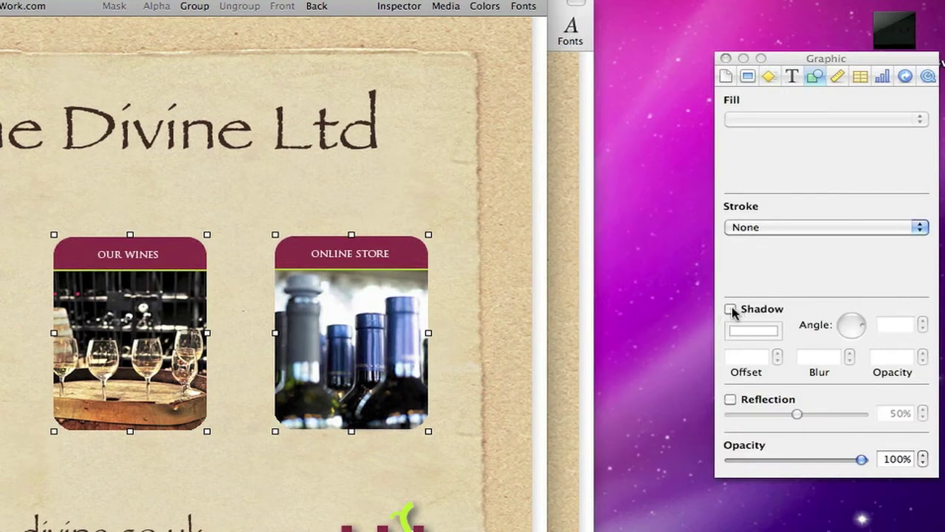
{"action": "left_click", "coordinate": [731, 309]}
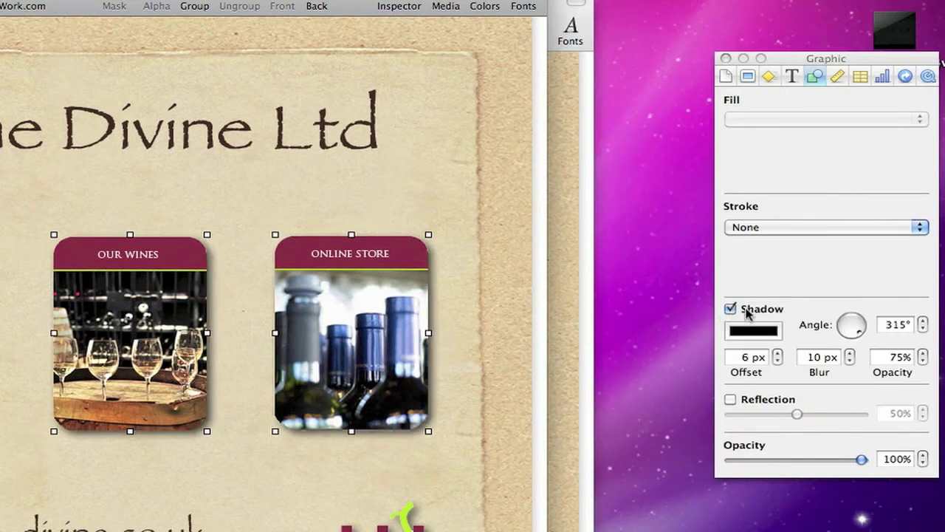
{"action": "left_click", "coordinate": [769, 79]}
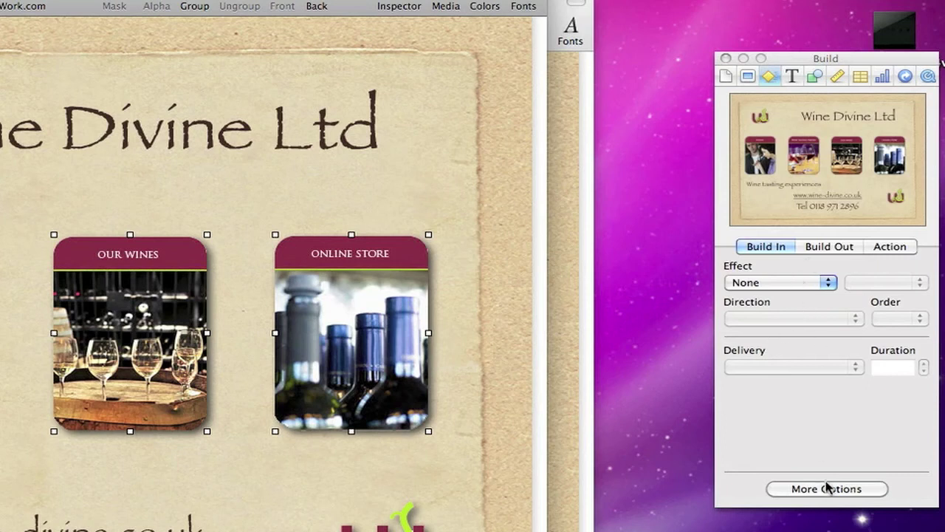
{"action": "left_click", "coordinate": [828, 490]}
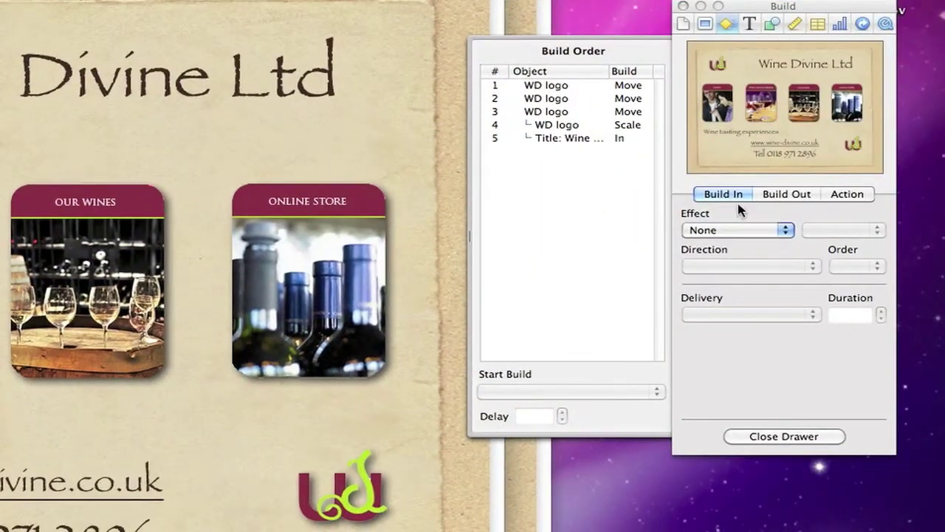
Step: Give the first wine image (Untitled-4) a Move In build-in effect with the direction Right to Left
{"action": "left_click", "coordinate": [786, 231]}
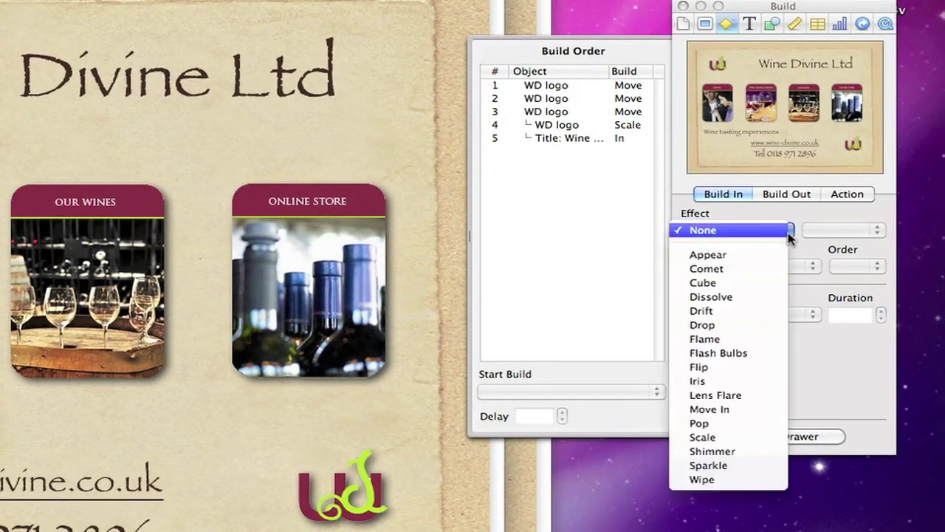
{"action": "left_click", "coordinate": [711, 413]}
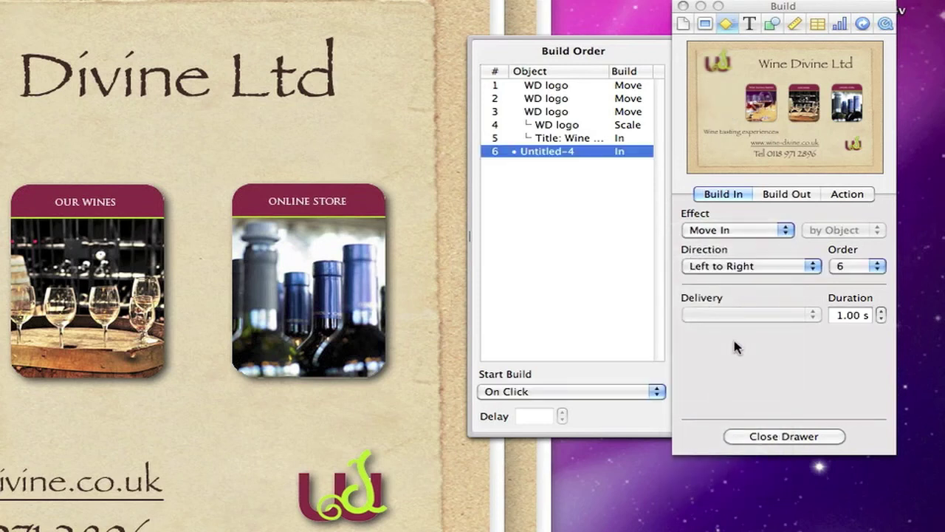
{"action": "left_click", "coordinate": [813, 267]}
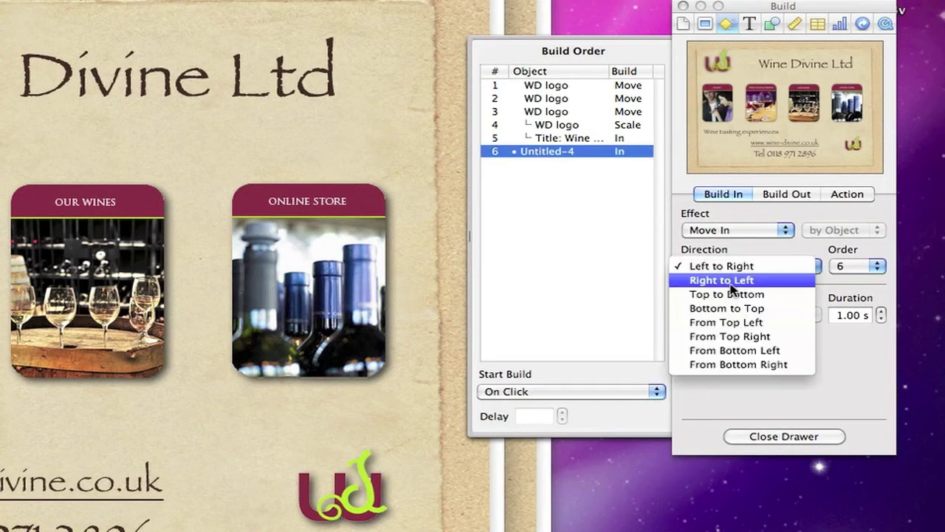
{"action": "left_click", "coordinate": [731, 281]}
Step: Give the Online Store image a Move In build-in effect running Left to Right
{"action": "left_click", "coordinate": [326, 282]}
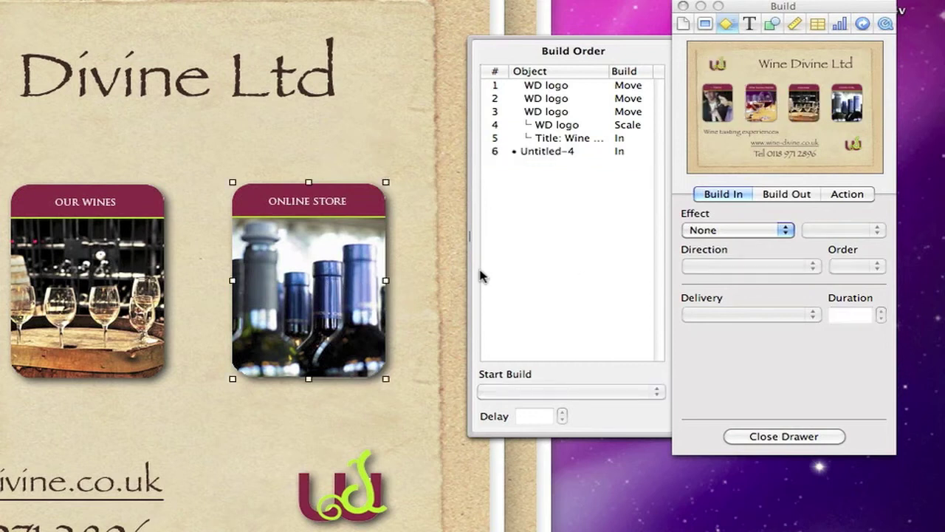
{"action": "left_click", "coordinate": [786, 230]}
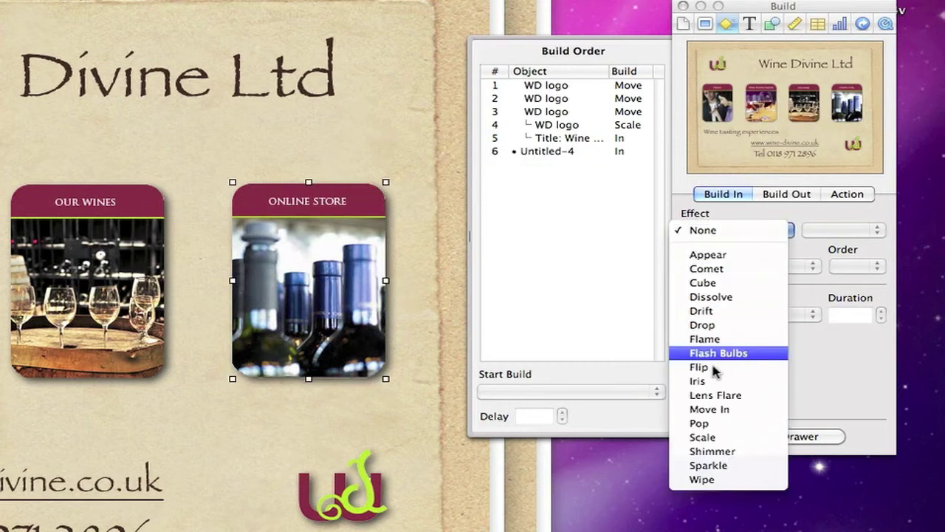
{"action": "left_click", "coordinate": [715, 411]}
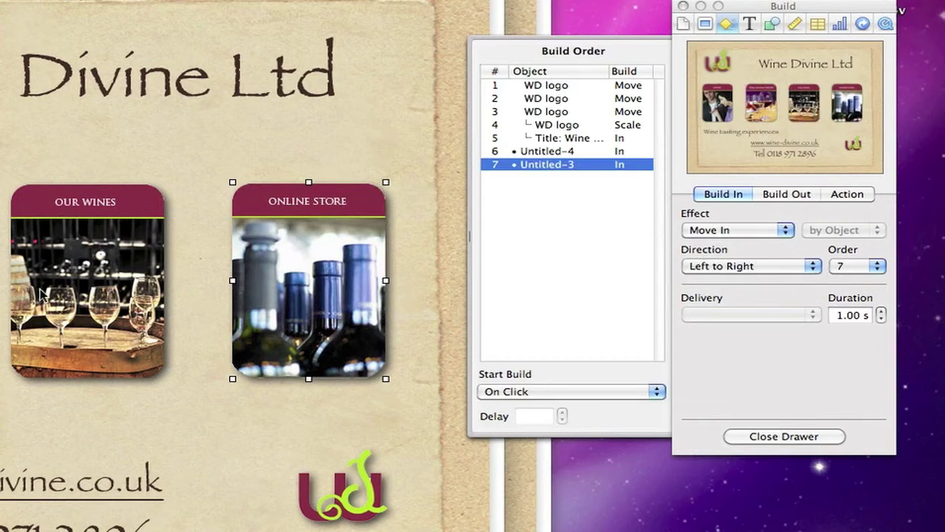
Step: Give the Wine Tasting Parties image a Move In build-in effect with the direction Right to Left
{"action": "key", "text": "super+shift+a"}
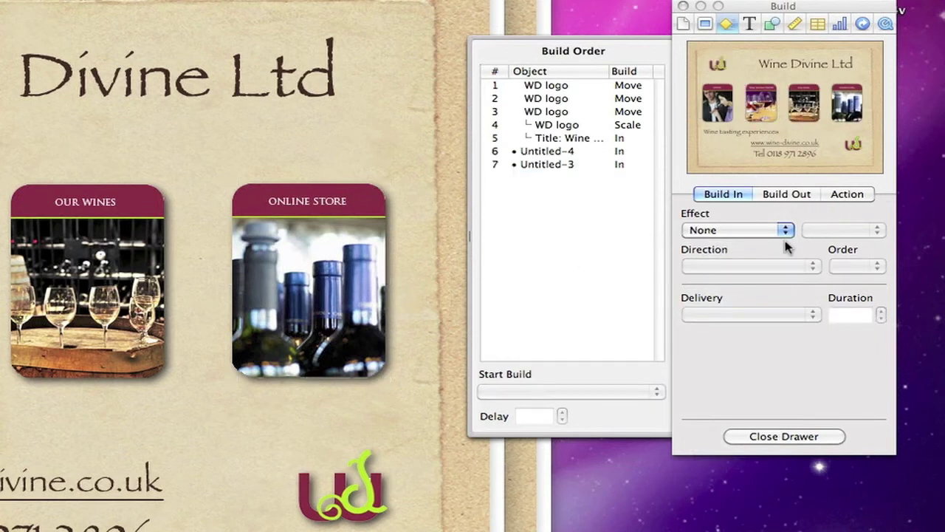
{"action": "left_click", "coordinate": [785, 229]}
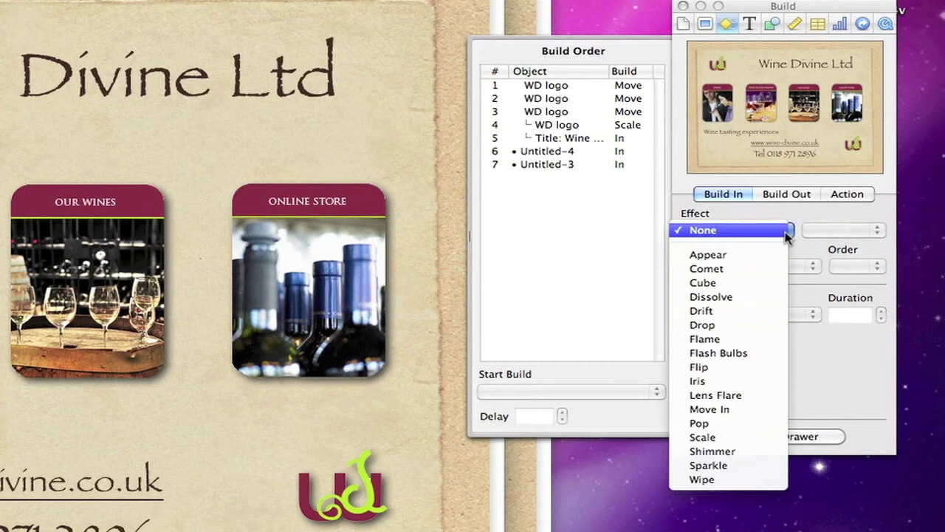
{"action": "left_click", "coordinate": [708, 409]}
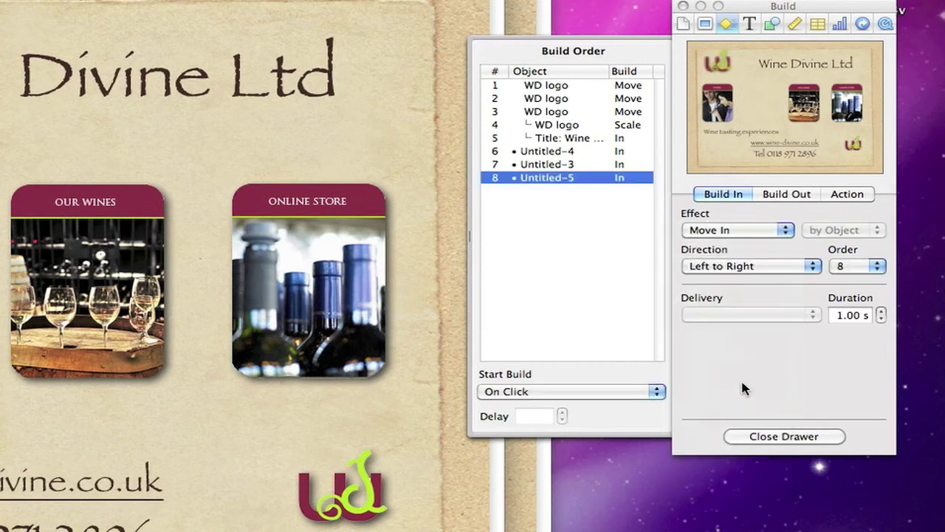
{"action": "left_click", "coordinate": [811, 269]}
{"action": "left_click", "coordinate": [735, 282]}
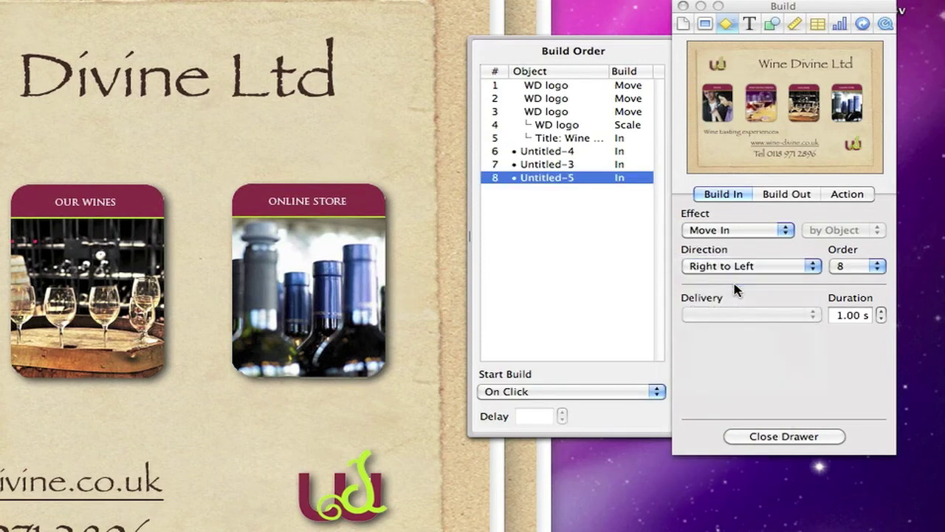
Step: Give the Our Wines image a Move In build-in effect running Left to Right
{"action": "left_click", "coordinate": [151, 286]}
{"action": "left_click", "coordinate": [786, 233]}
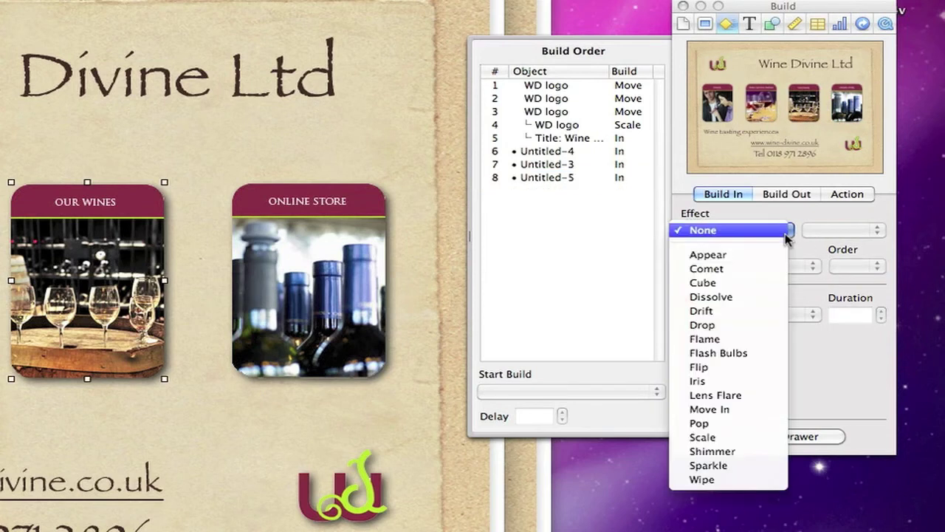
{"action": "left_click", "coordinate": [709, 410]}
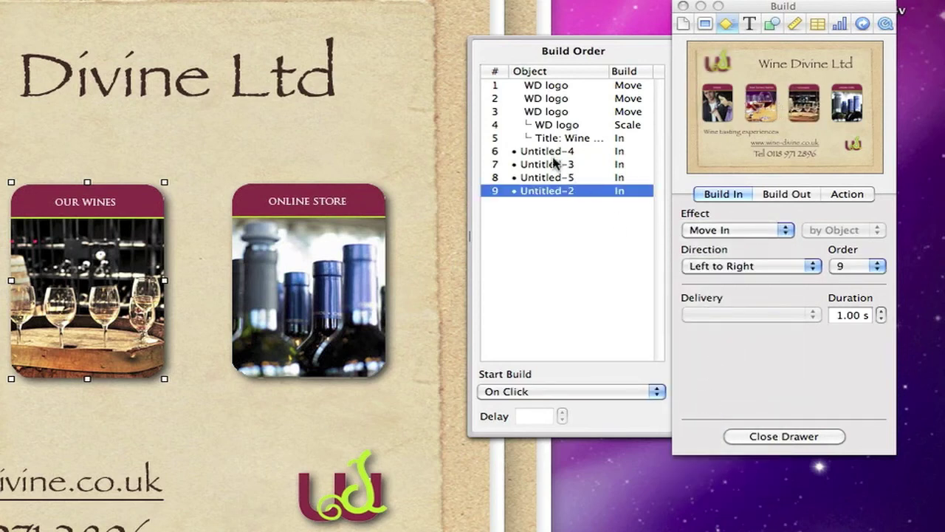
Step: Set the Untitled-4 build to start automatically after build 5 and the Untitled-3 build automatically after build 6
{"action": "left_click", "coordinate": [552, 153]}
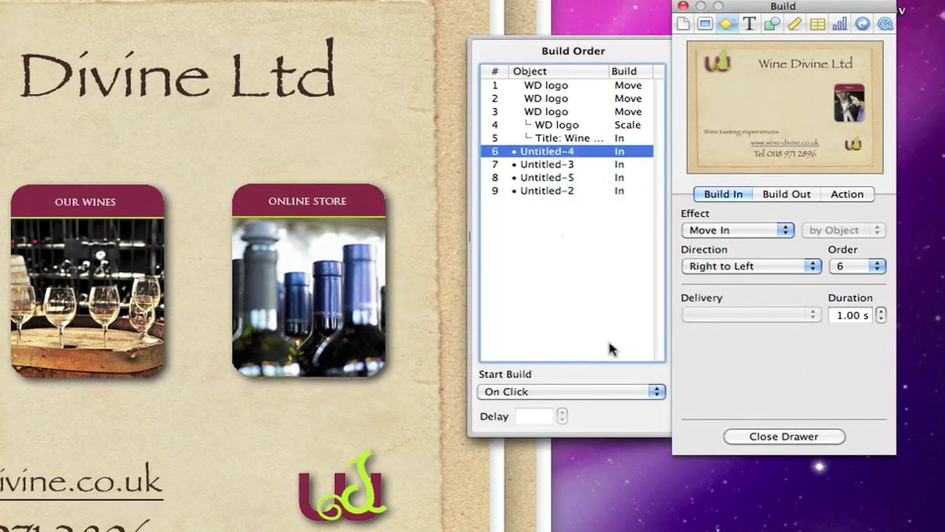
{"action": "left_click", "coordinate": [657, 391]}
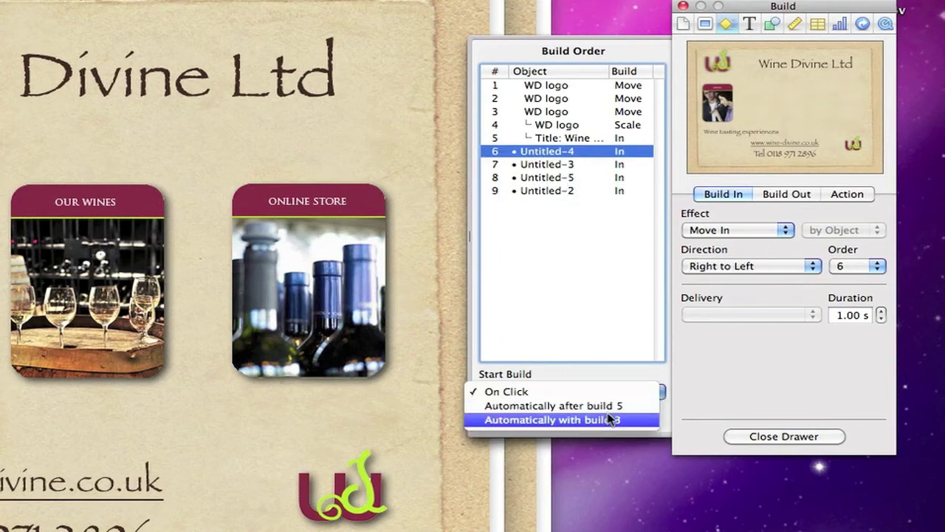
{"action": "left_click", "coordinate": [603, 410]}
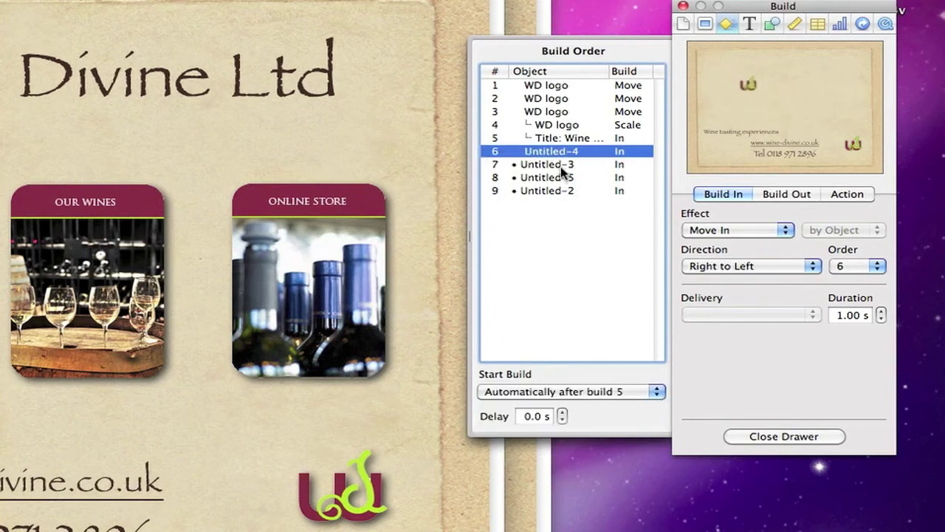
{"action": "left_click", "coordinate": [560, 164]}
{"action": "left_click", "coordinate": [657, 392]}
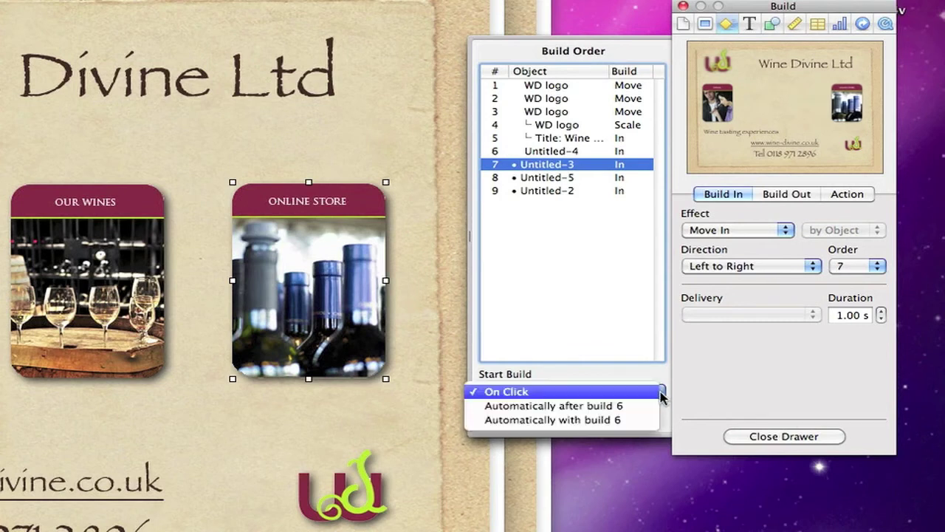
{"action": "left_click", "coordinate": [580, 409]}
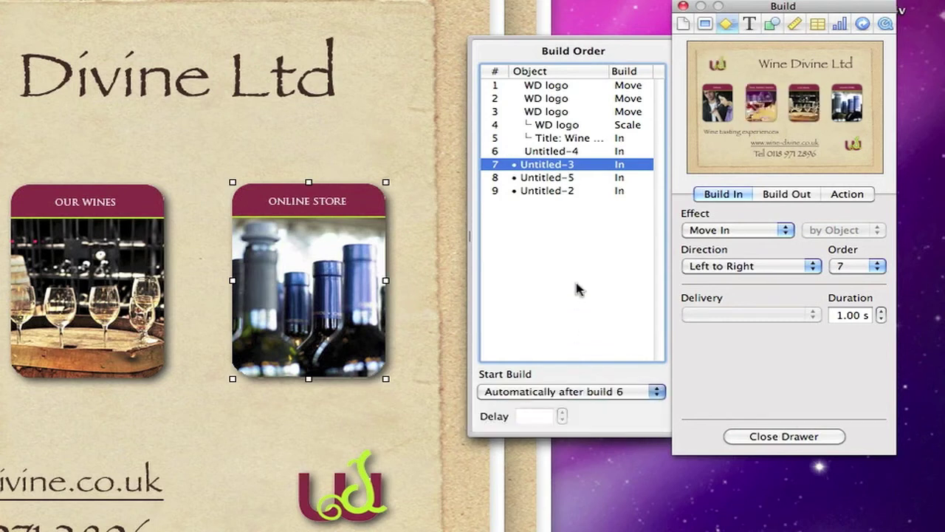
Step: Set the Untitled-5 build to start automatically after build 7 and the Untitled-2 build automatically with build 8
{"action": "left_click", "coordinate": [584, 177]}
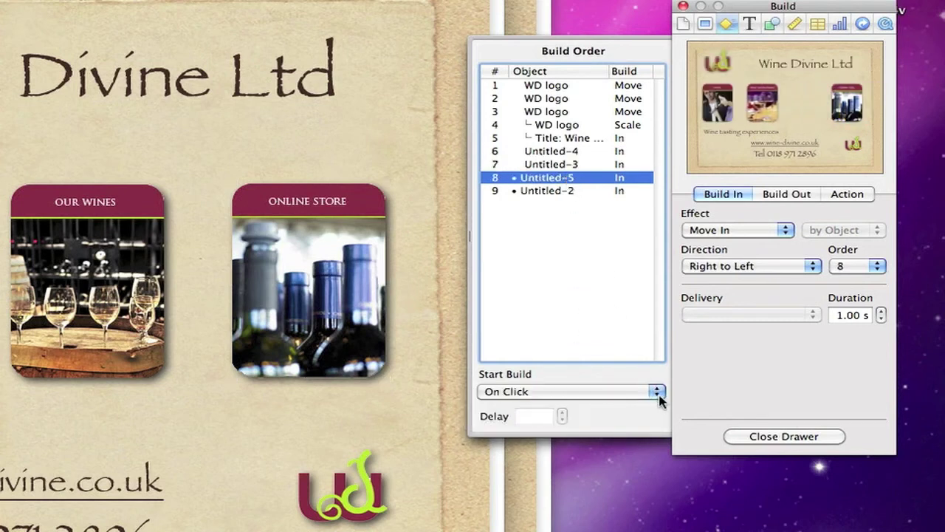
{"action": "left_click", "coordinate": [656, 391]}
{"action": "left_click", "coordinate": [580, 409]}
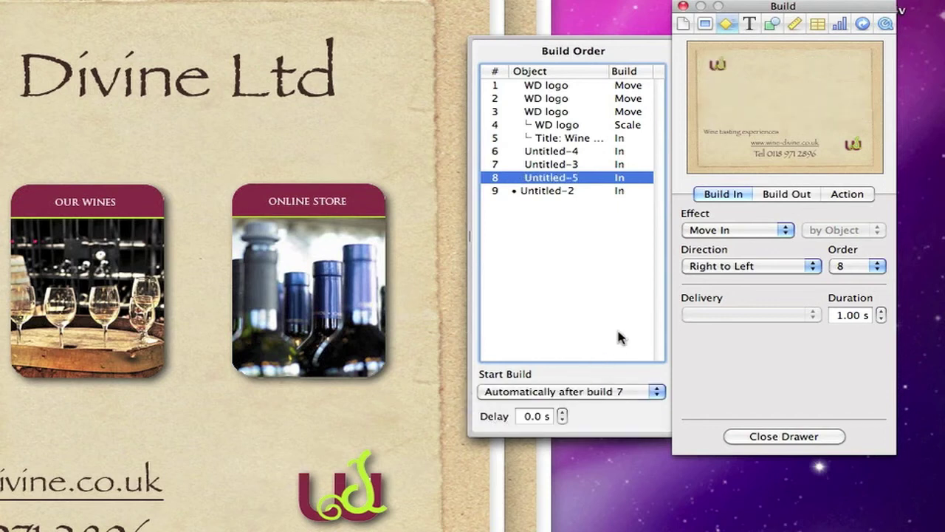
{"action": "left_click", "coordinate": [554, 192]}
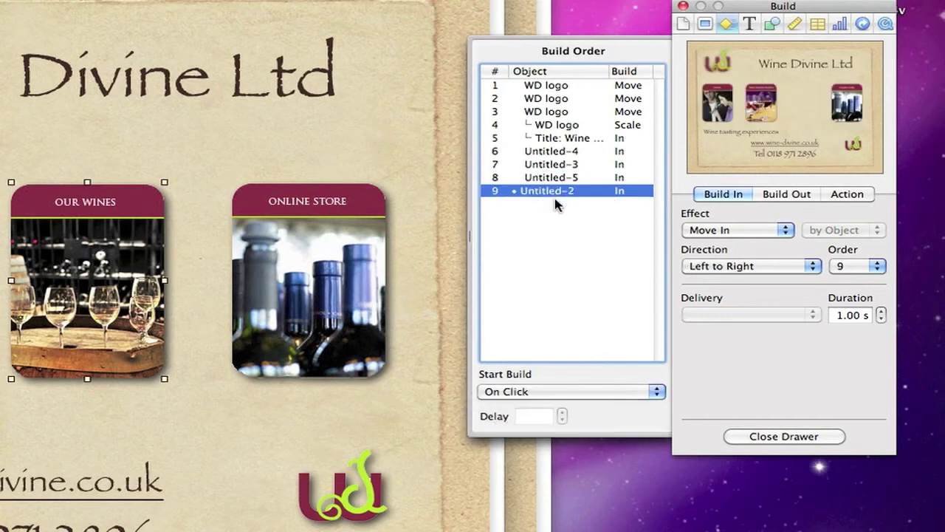
{"action": "left_click", "coordinate": [656, 392]}
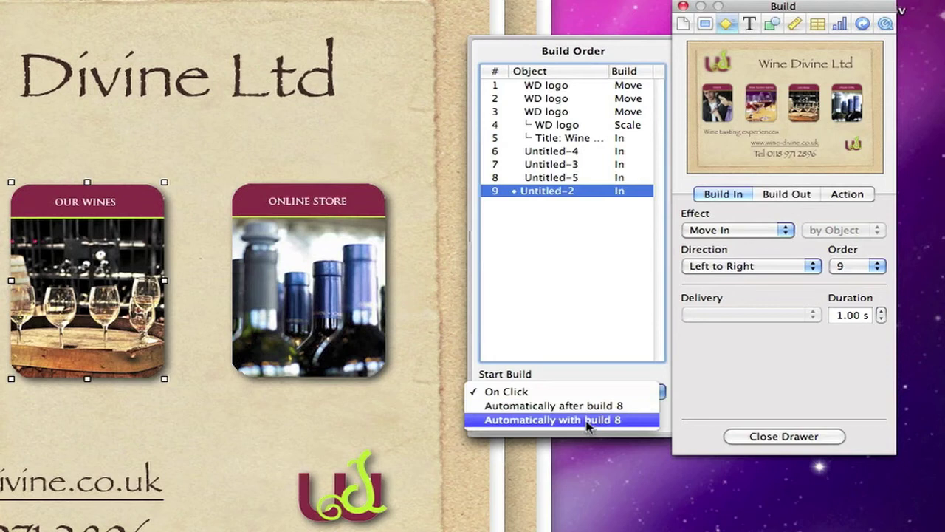
{"action": "left_click", "coordinate": [589, 420]}
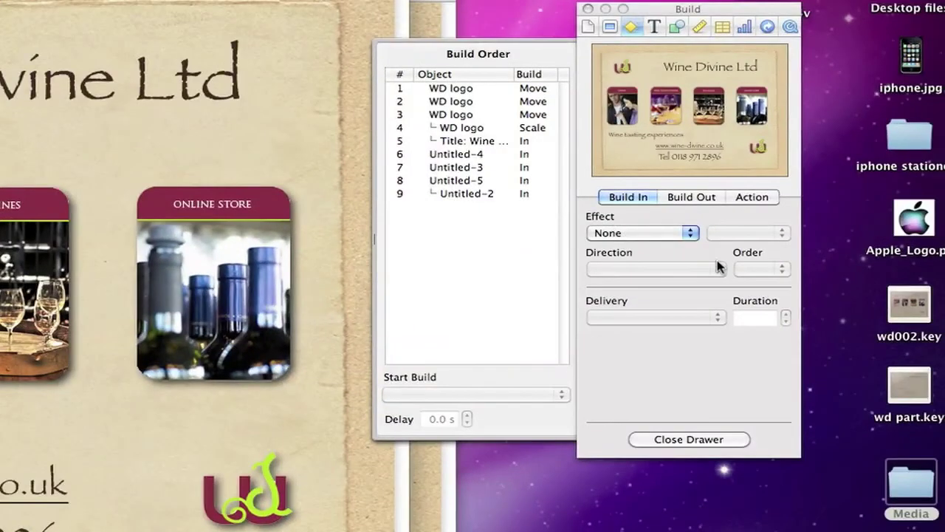
Step: Give the "Wine tasting experiences" text a Fly In build-in effect that starts automatically after build 9
{"action": "left_click", "coordinate": [690, 237]}
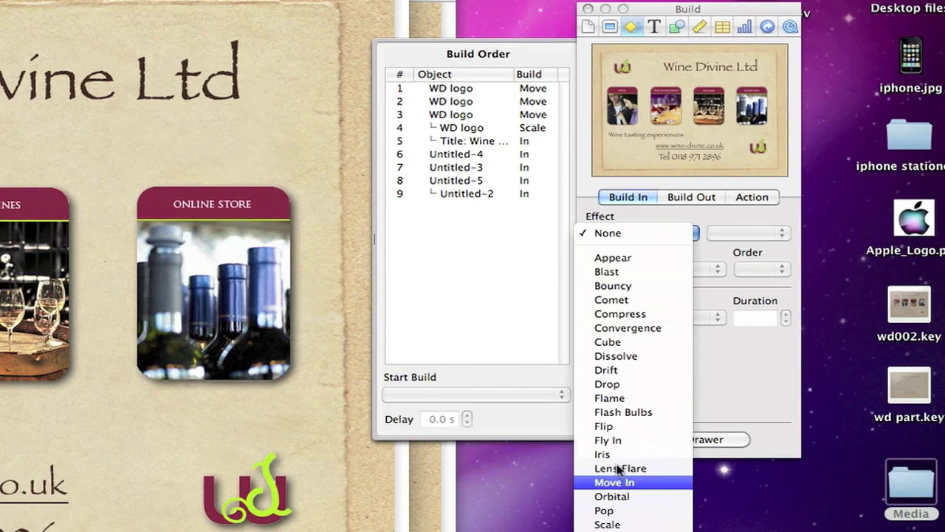
{"action": "left_click", "coordinate": [617, 442]}
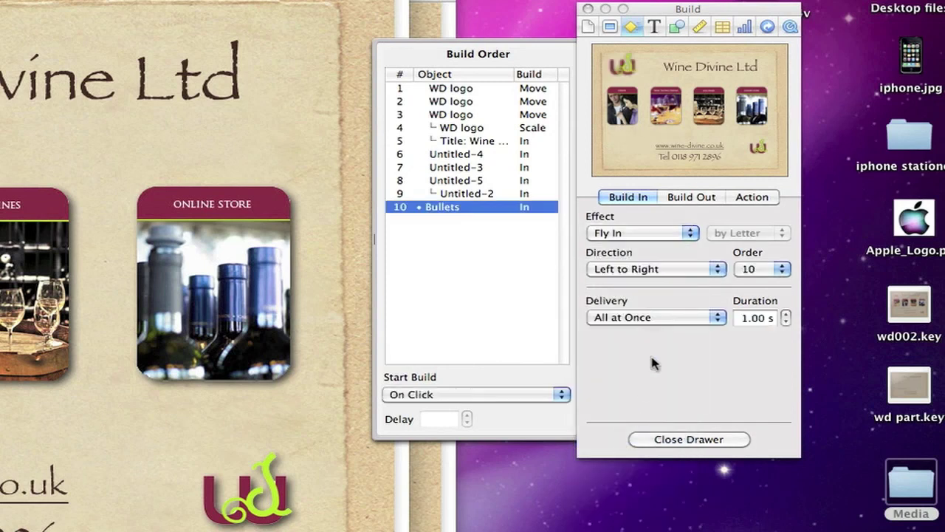
{"action": "left_click", "coordinate": [562, 396]}
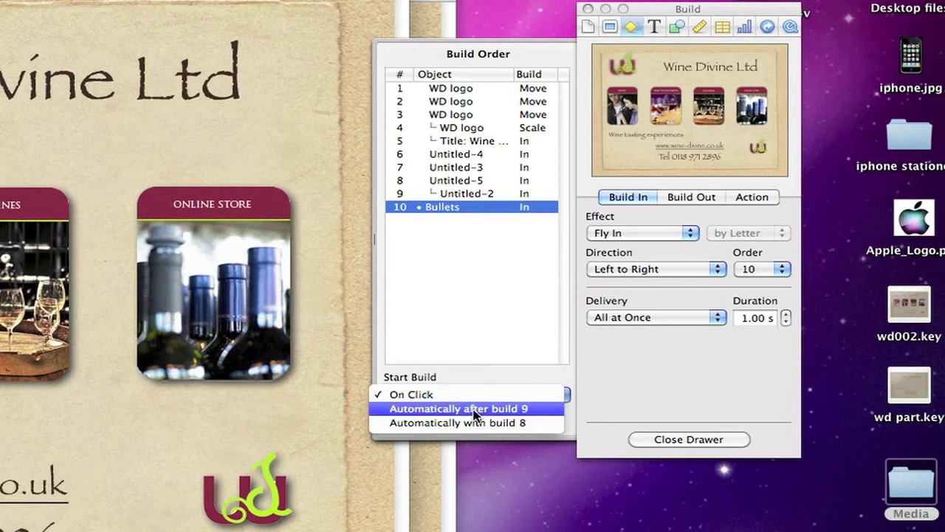
{"action": "left_click", "coordinate": [475, 411]}
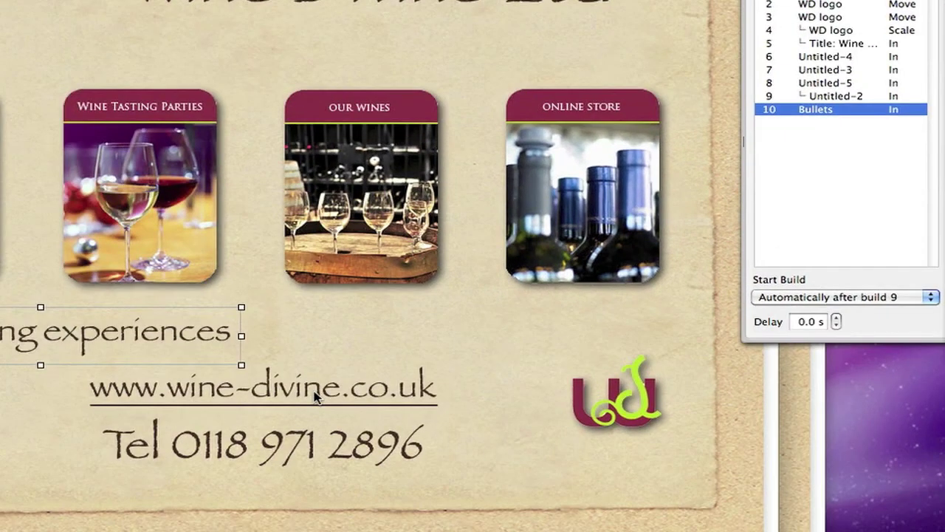
Step: Give the website address and telephone text boxes a Move In build-in effect that starts automatically after the prior build
{"action": "left_click", "coordinate": [314, 399]}
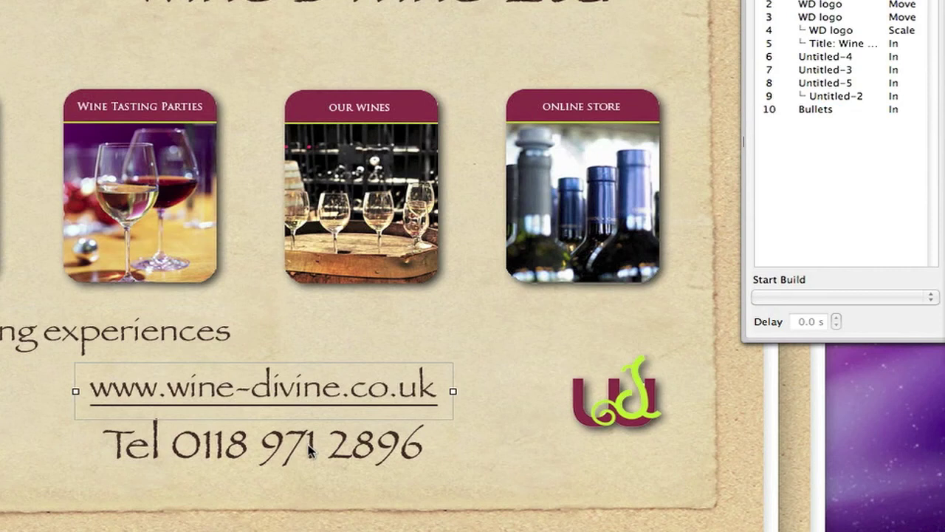
{"action": "left_click", "coordinate": [310, 450], "text": "shift"}
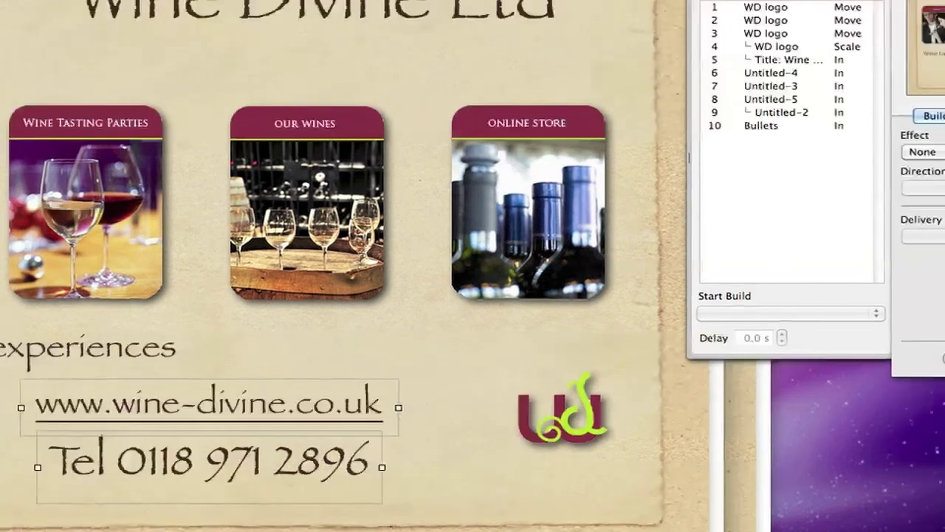
{"action": "left_click", "coordinate": [916, 151]}
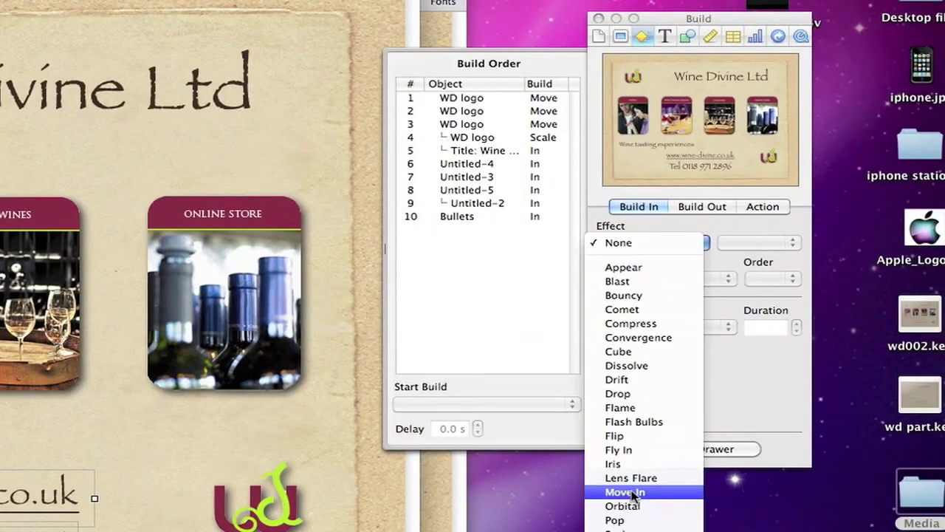
{"action": "left_click", "coordinate": [573, 404]}
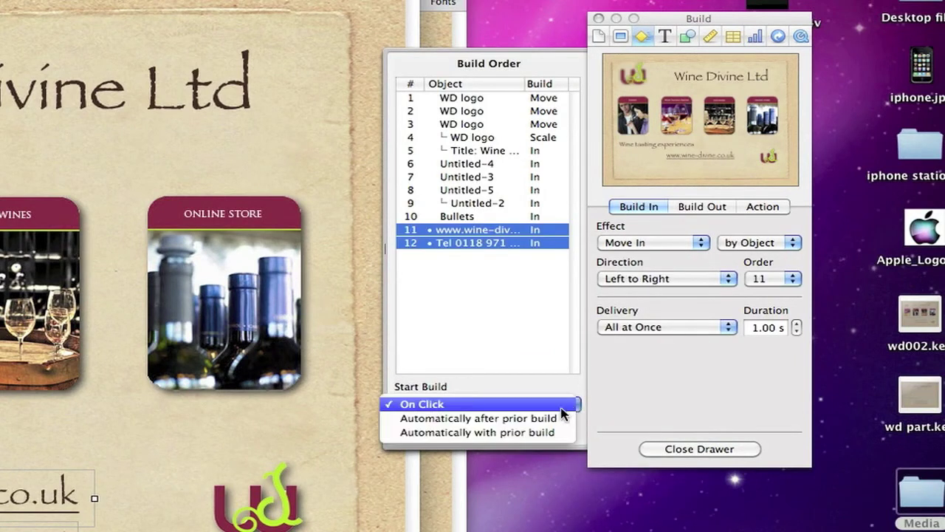
{"action": "left_click", "coordinate": [495, 416]}
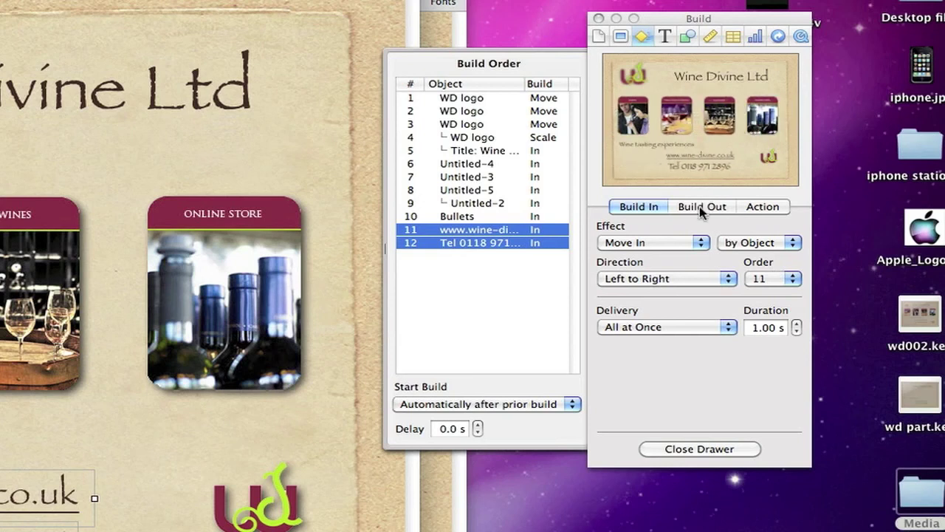
Step: Give the WD logo beside the contact details a Move In build-in effect that starts automatically with build 12
{"action": "left_click", "coordinate": [289, 509]}
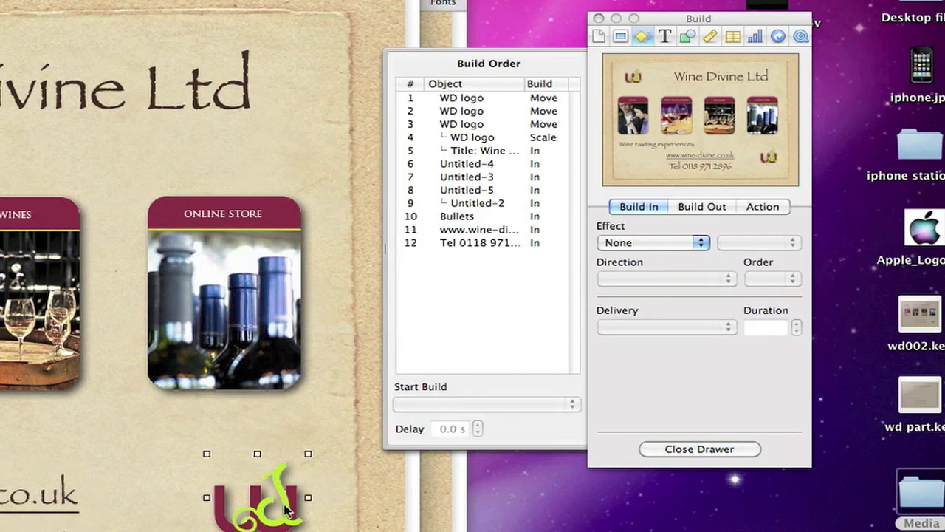
{"action": "left_click", "coordinate": [699, 243]}
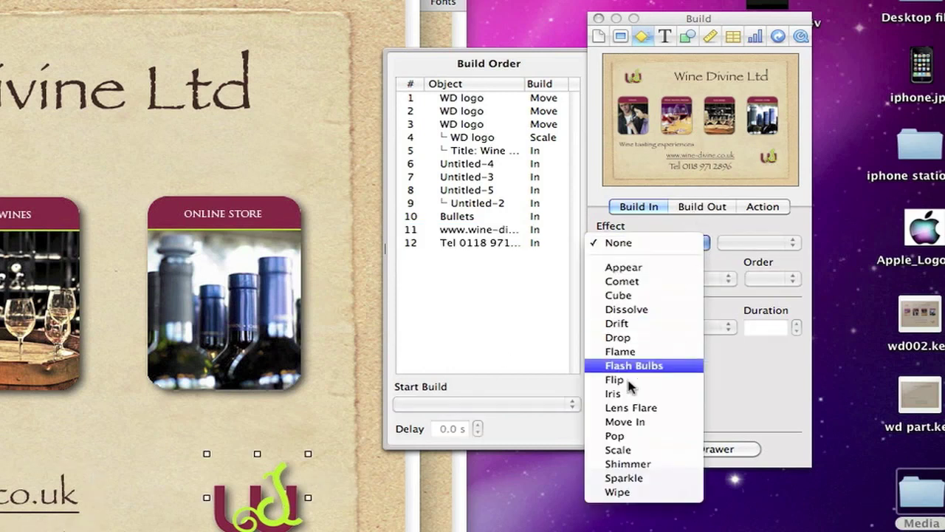
{"action": "left_click", "coordinate": [631, 423]}
{"action": "left_click", "coordinate": [572, 404]}
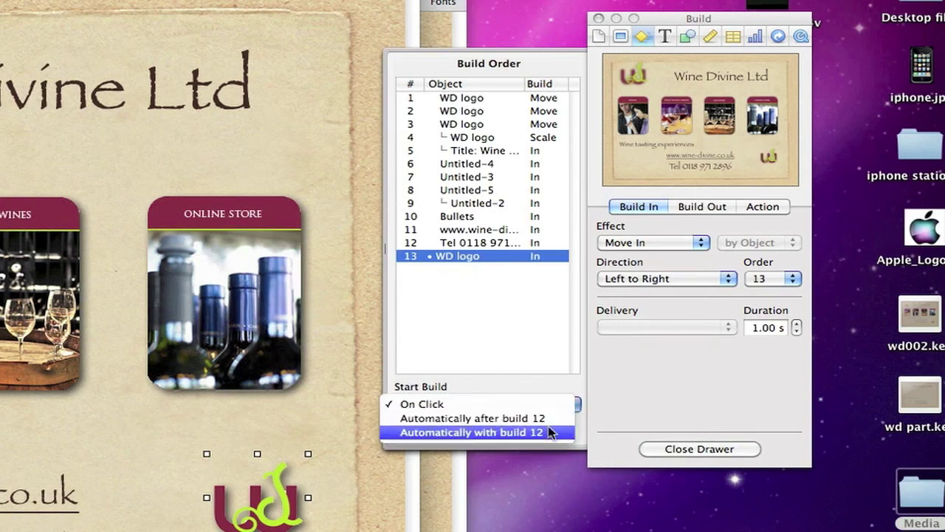
{"action": "left_click", "coordinate": [508, 432]}
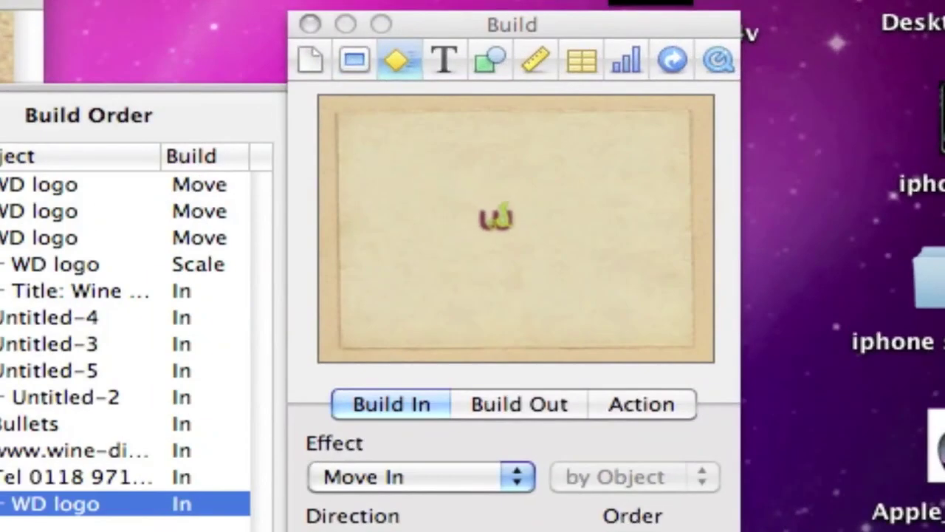